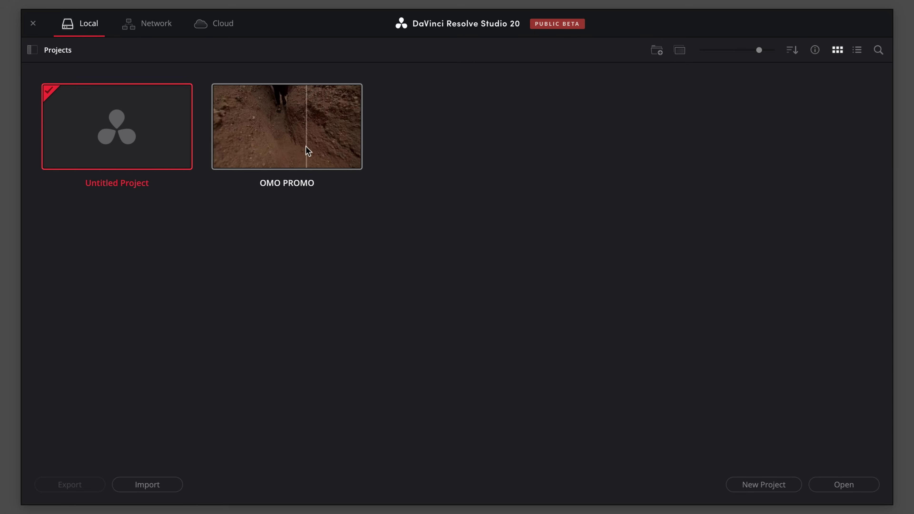
# Open OMO PROMO, dismiss the upgrade prompt, and start a new Untitled Project 1
pyautogui.doubleClick(306, 149)
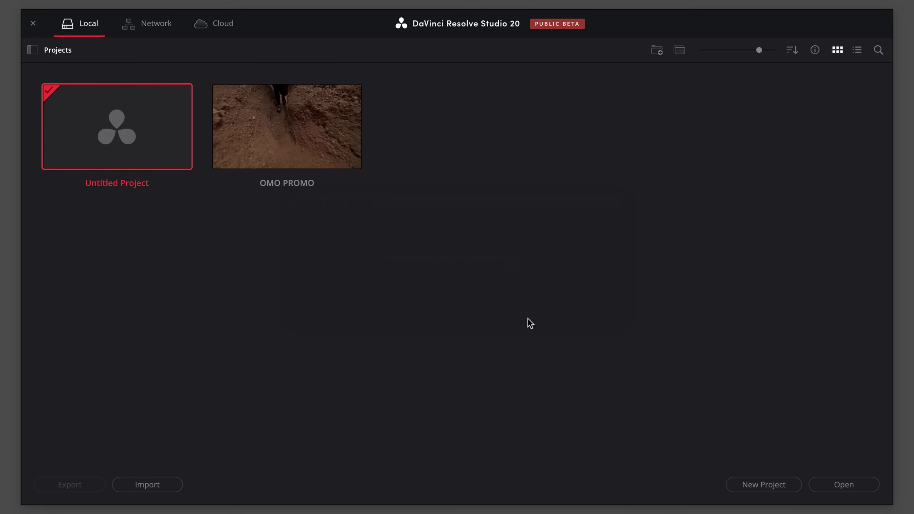
pyautogui.click(785, 492)
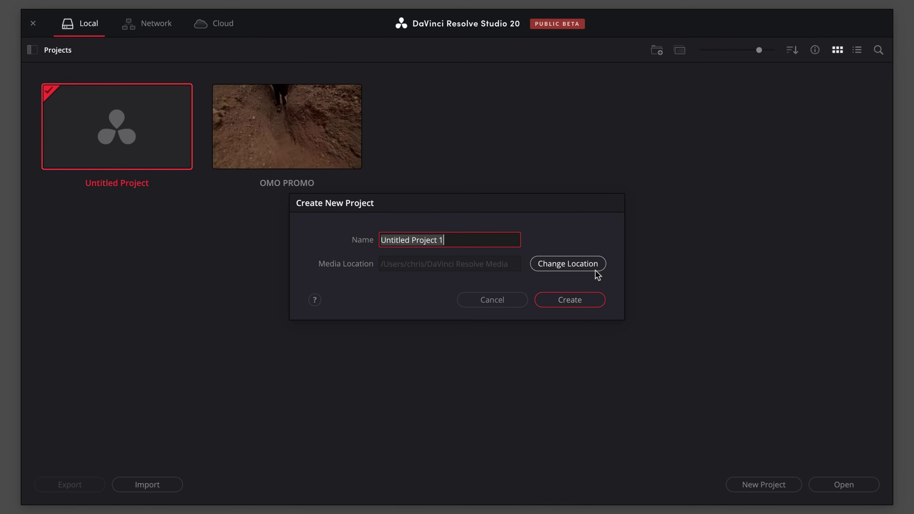
# Name the new project 'KINVER AND BACK' and create it
pyautogui.write('Kl')
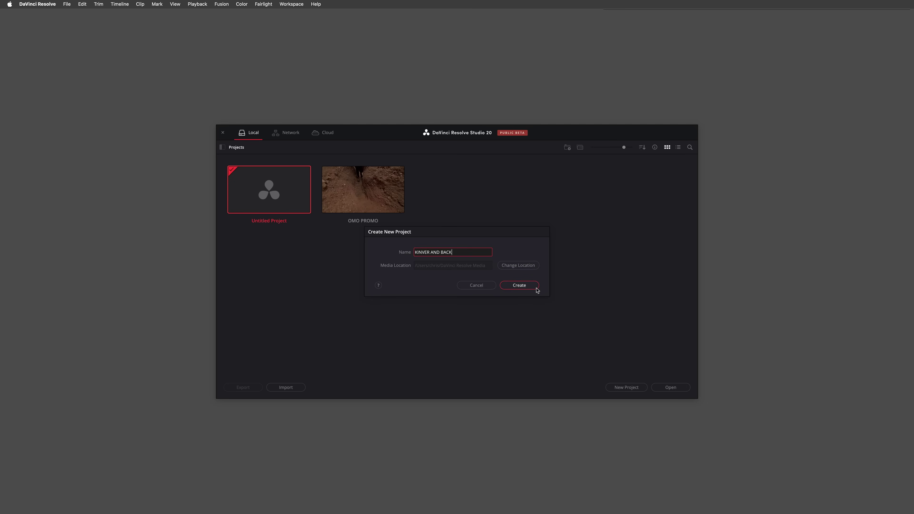
pyautogui.click(536, 288)
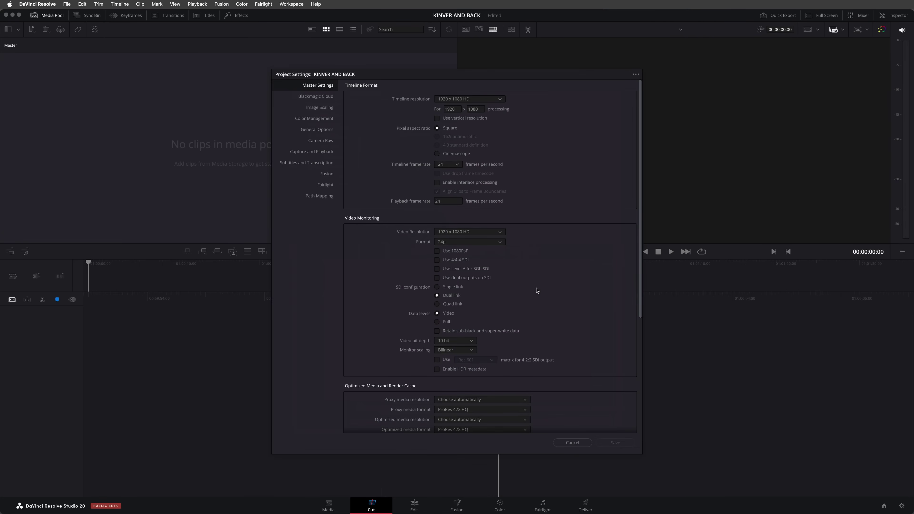
# Scroll through the Master Settings of the KINVER AND BACK project settings
pyautogui.scroll(-10, 536, 290)
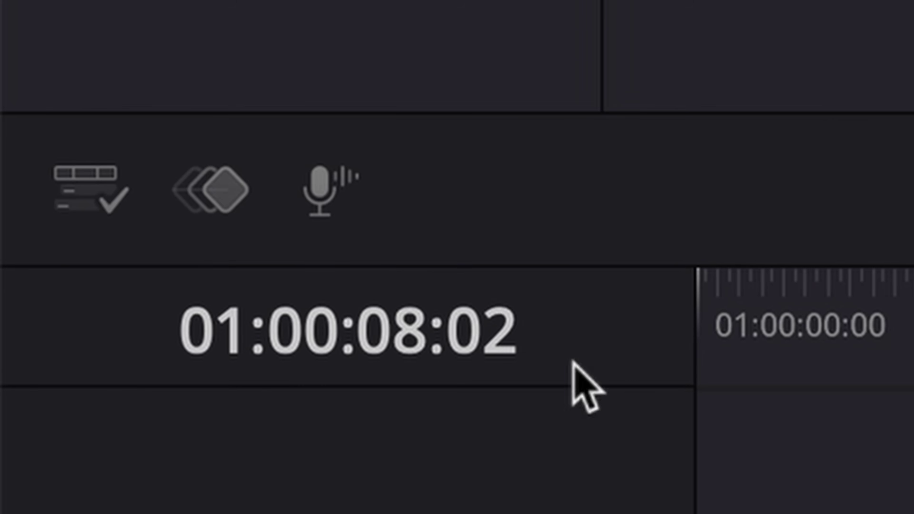
# Open Record Voiceover and enable the 3-second countdown and Mute Timeline Audio While Recording
pyautogui.click(339, 197)
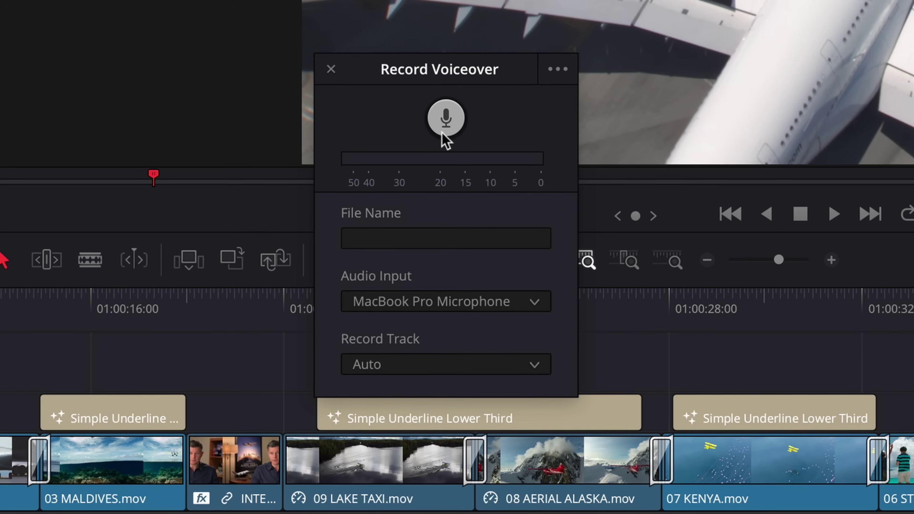
pyautogui.click(562, 72)
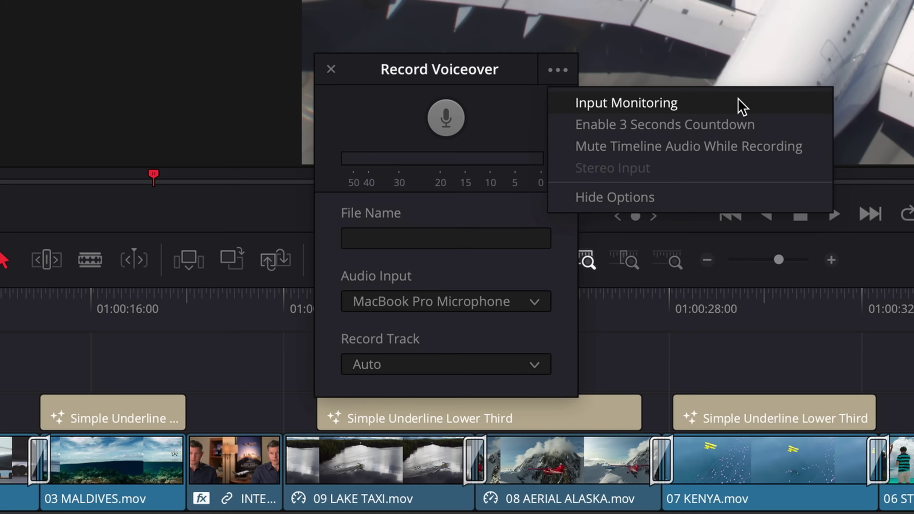
pyautogui.click(769, 126)
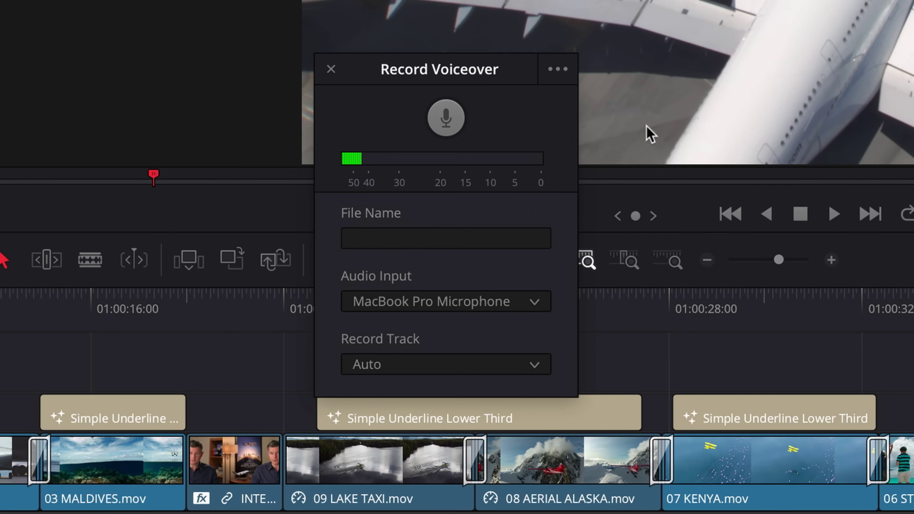
pyautogui.click(564, 74)
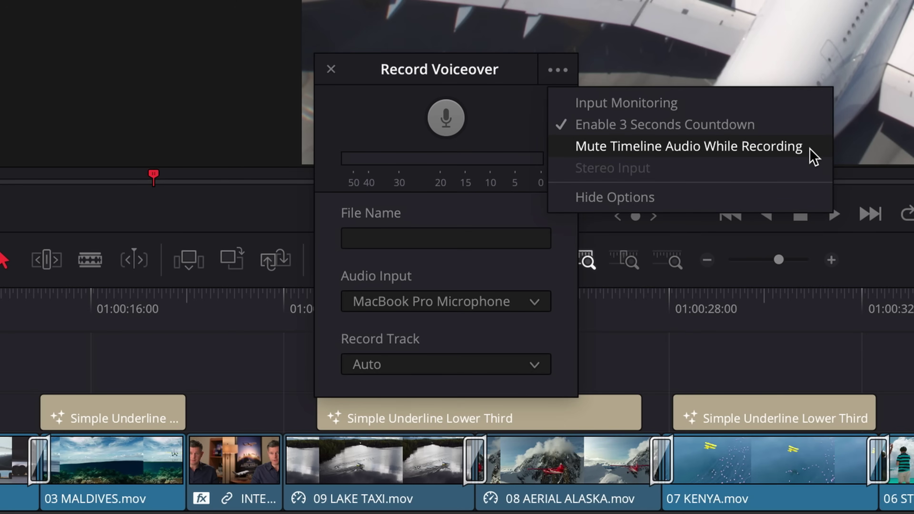
pyautogui.click(812, 155)
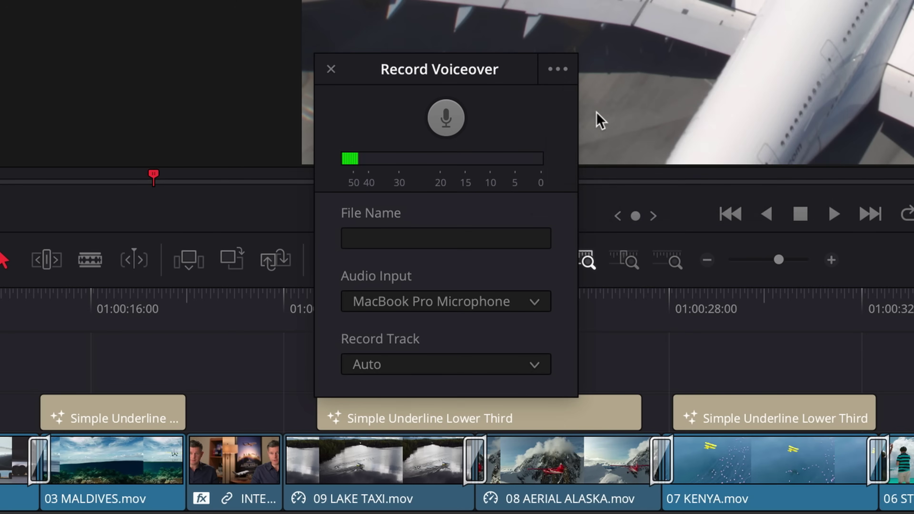
pyautogui.click(563, 75)
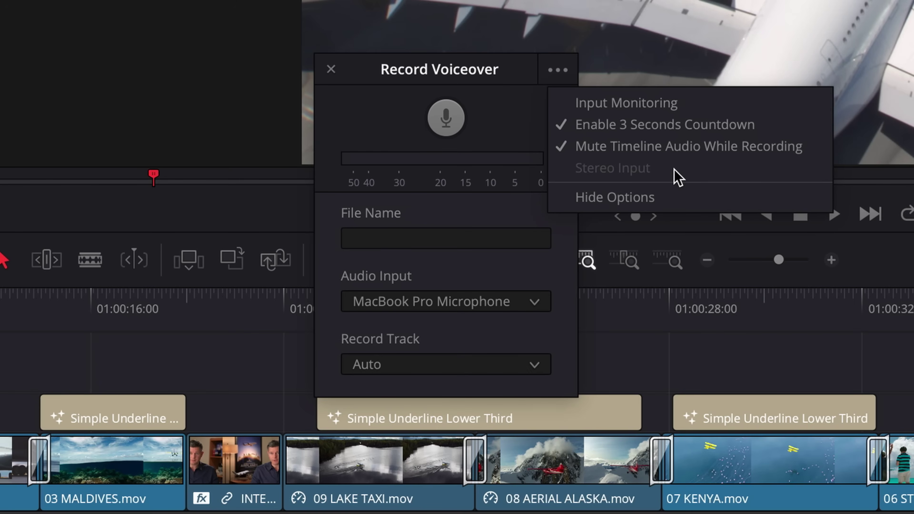
pyautogui.click(520, 135)
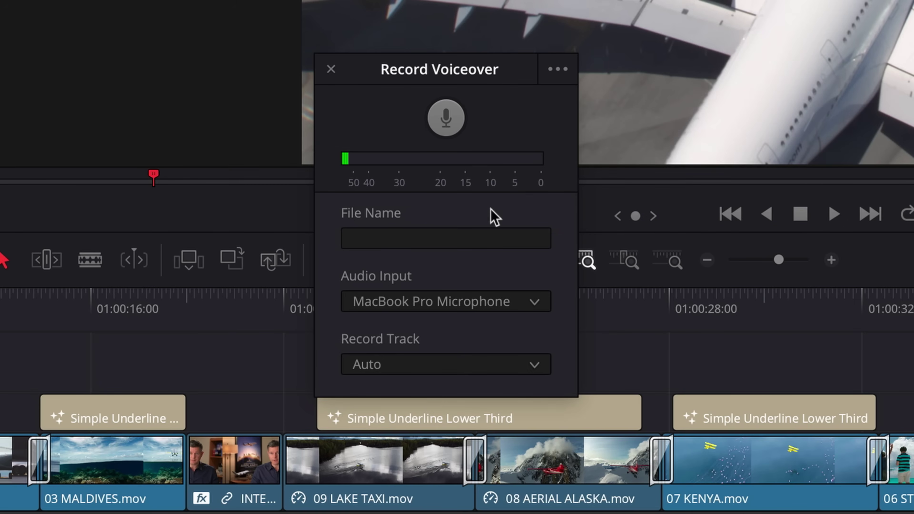
# Name the voiceover file MY VO, record from the Editors Keys SL300 Mic, keep track Auto
pyautogui.click(488, 237)
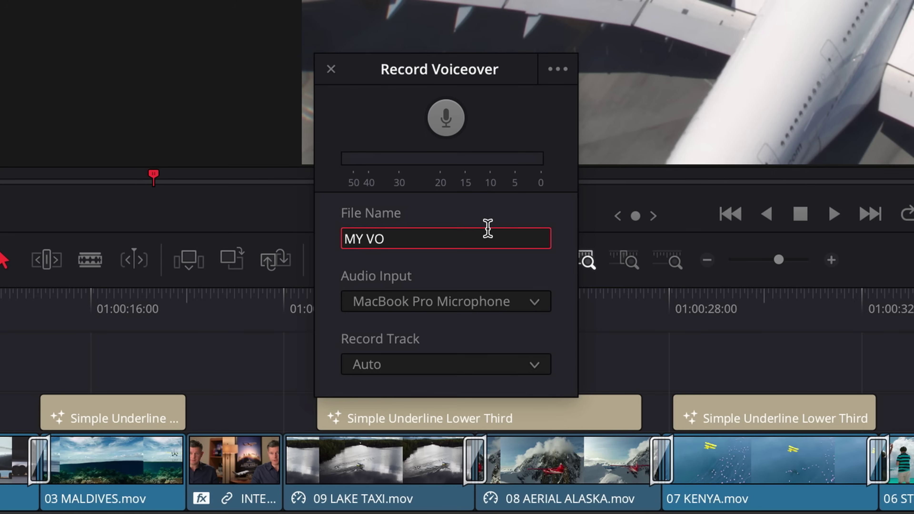
pyautogui.click(518, 307)
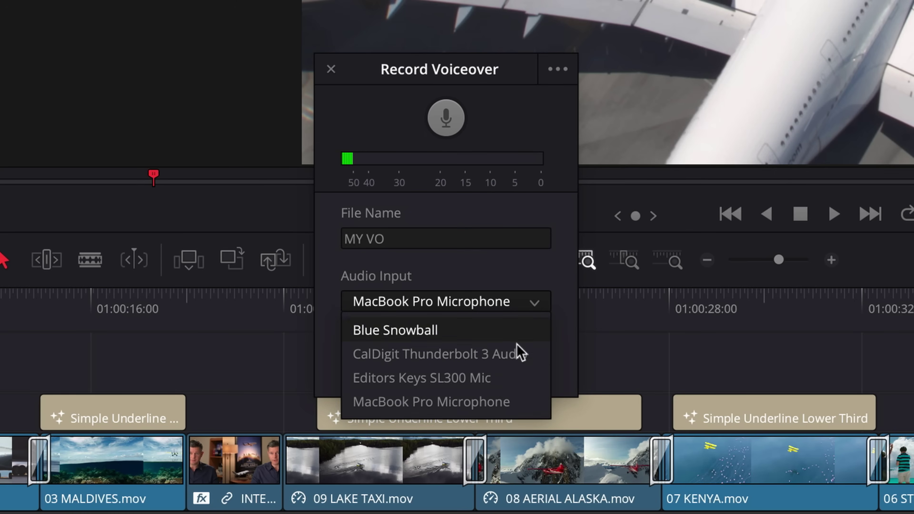
pyautogui.click(522, 378)
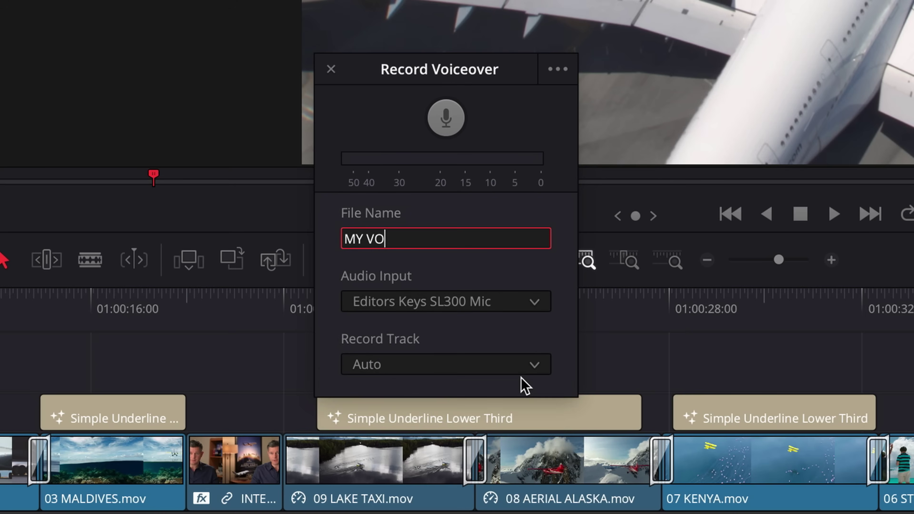
pyautogui.click(526, 364)
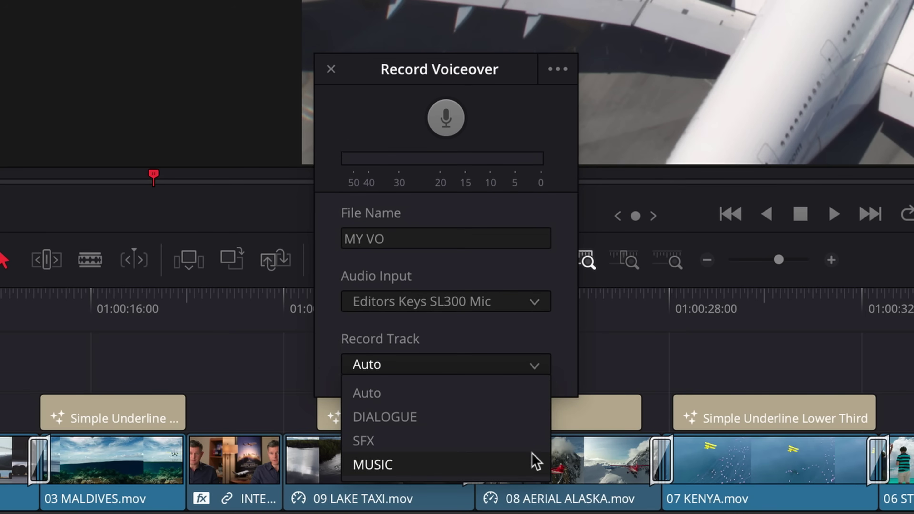
pyautogui.click(530, 393)
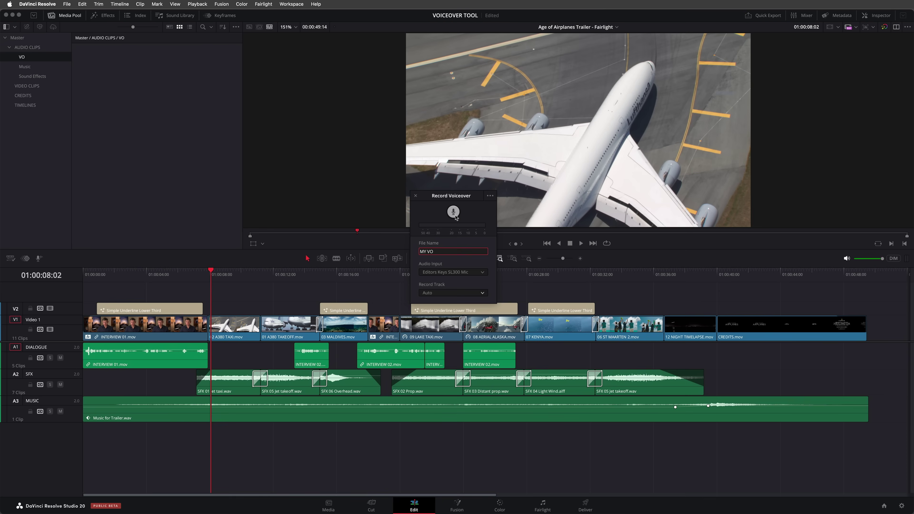
# Record a voiceover take, producing MY VO_001 on a new Audio 4 track
pyautogui.click(453, 212)
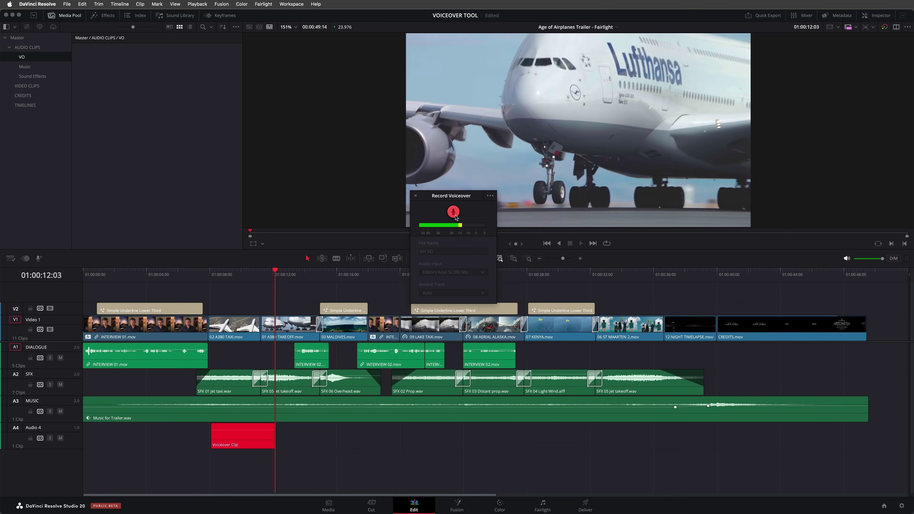
pyautogui.click(454, 213)
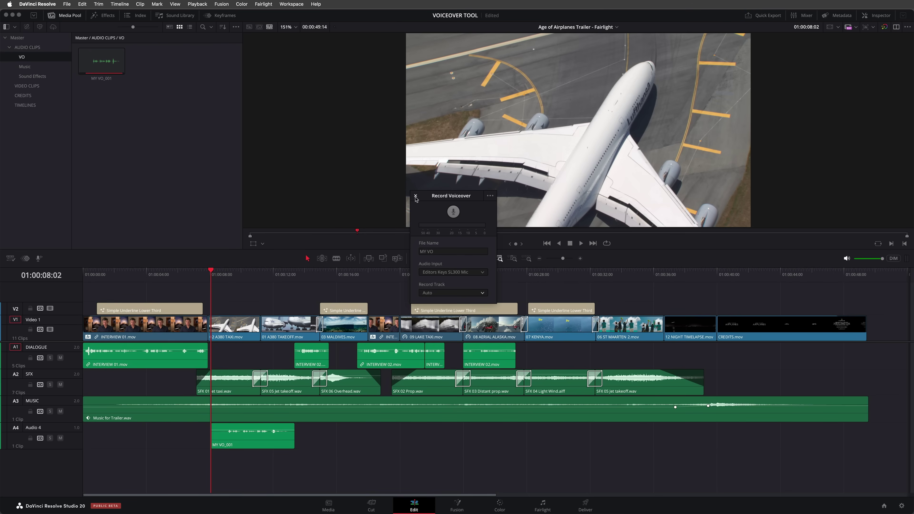
# Close the Record Voiceover panel and play back the timeline with MY VO_001
pyautogui.click(416, 196)
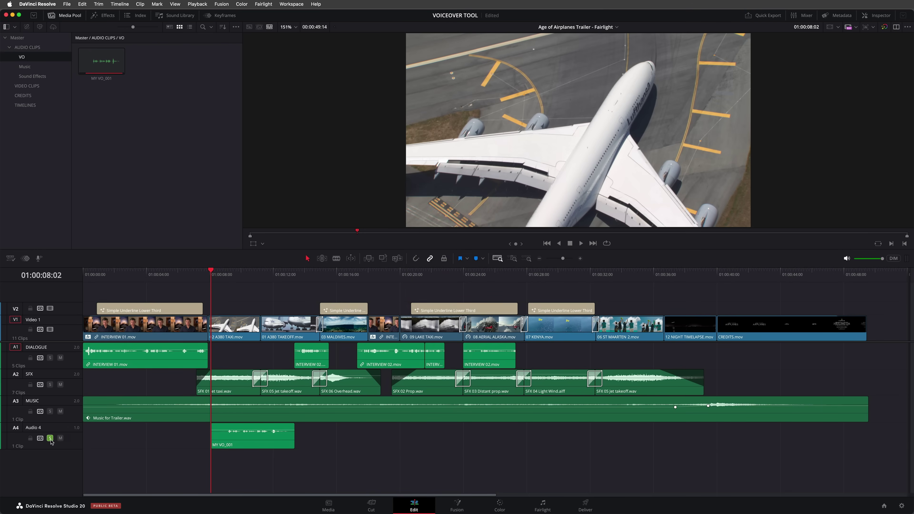
pyautogui.press('space')
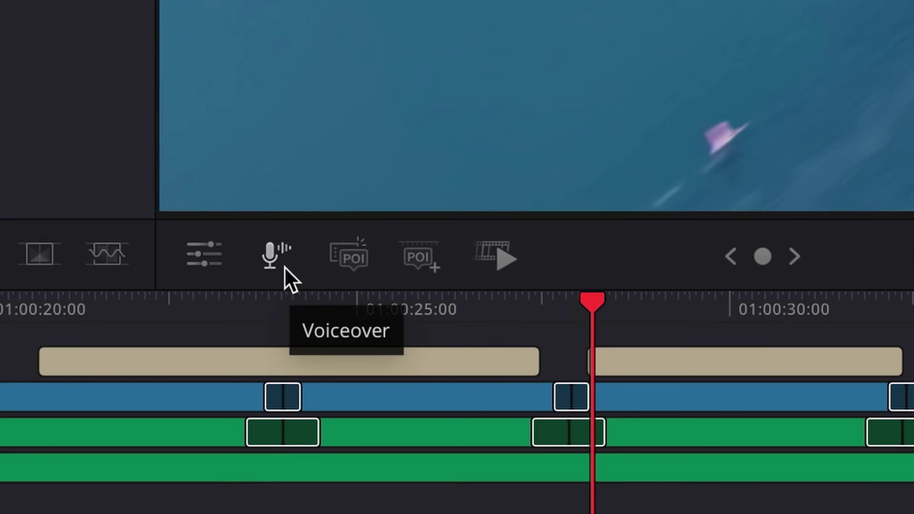
# Bring up the Cut page voiceover tool and check its Audio 4 and 3 Secs Countdown settings
pyautogui.click(284, 269)
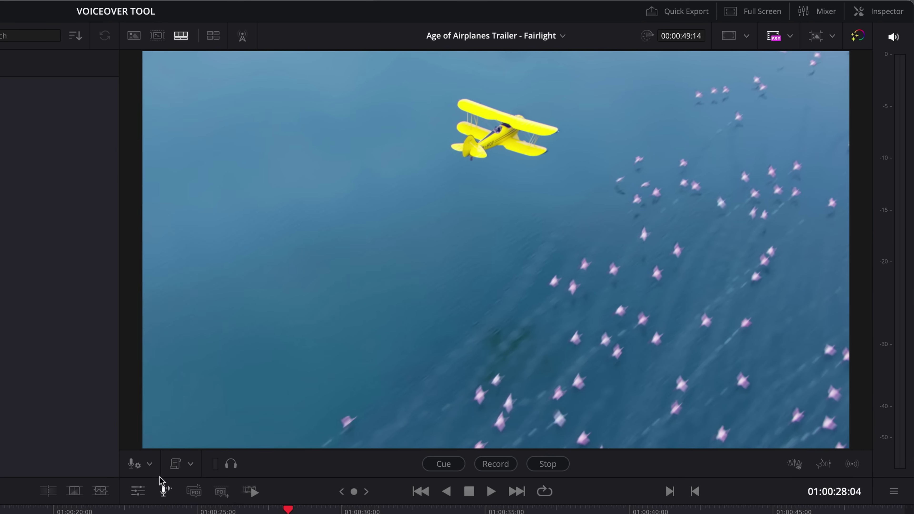
pyautogui.click(151, 464)
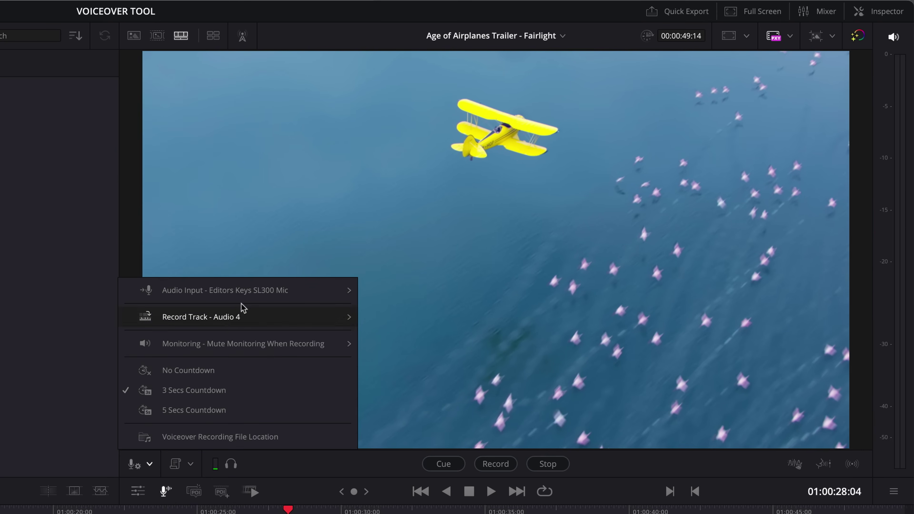
pyautogui.moveTo(254, 293)
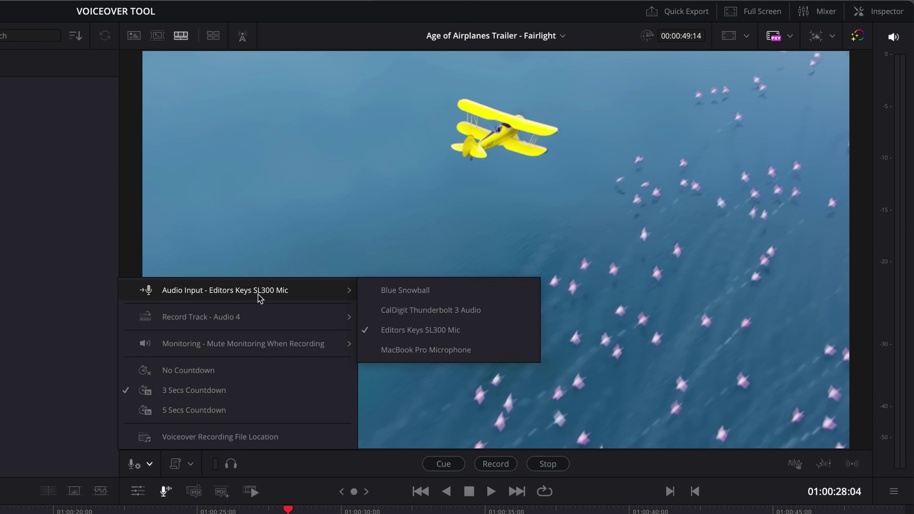
pyautogui.moveTo(284, 320)
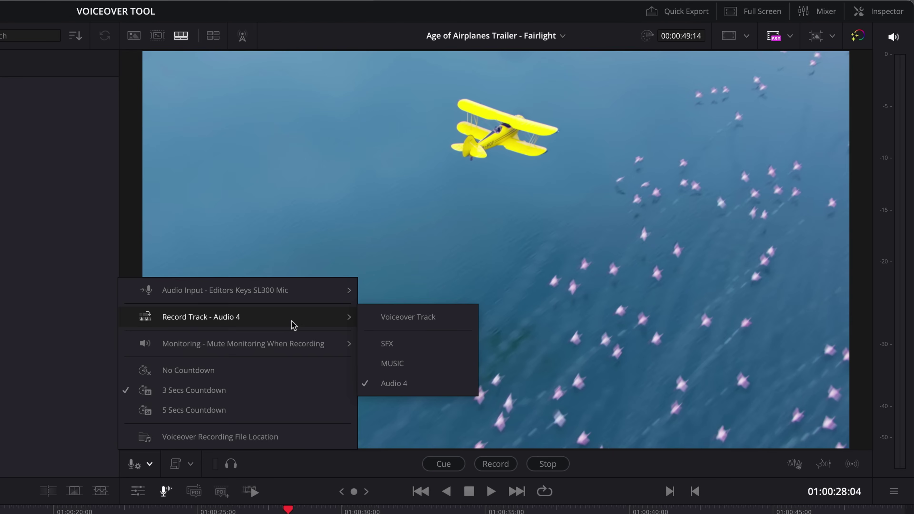
pyautogui.moveTo(338, 353)
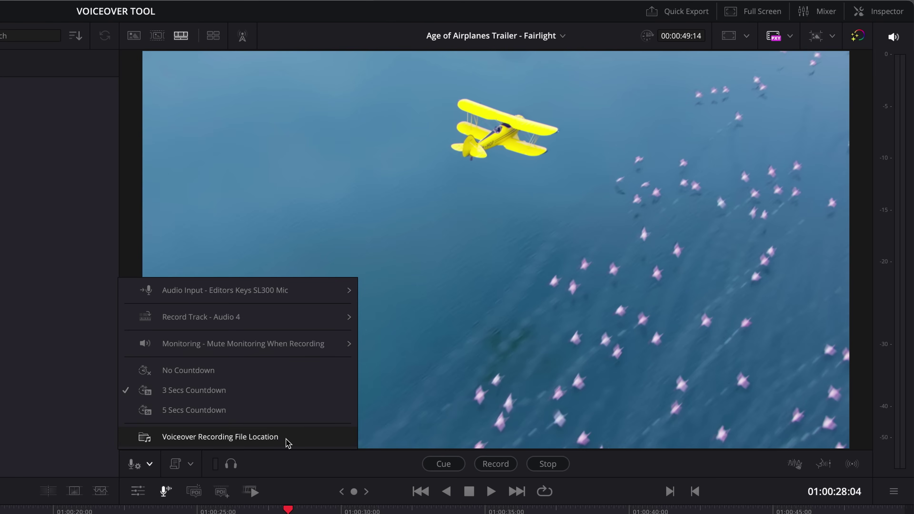
pyautogui.click(294, 494)
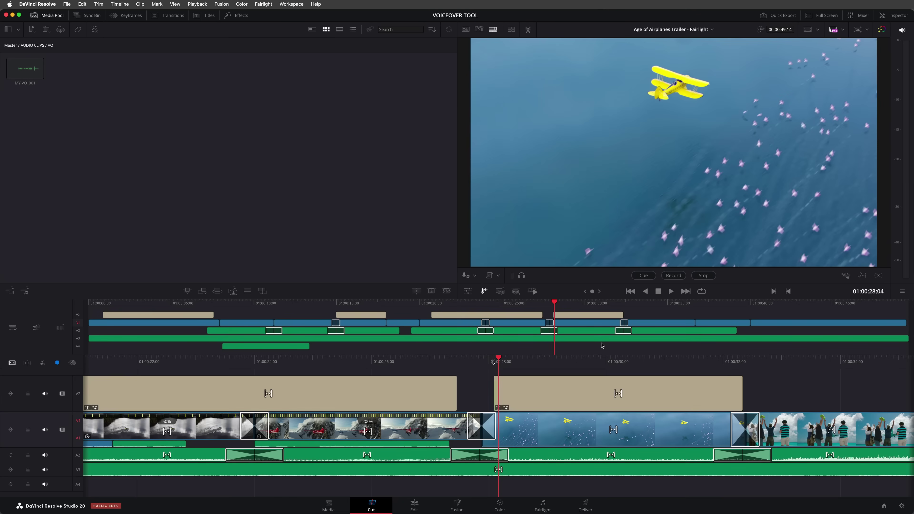
# Mark a 00:00:07:23 in–out range for the voiceover recording
pyautogui.press('i')
pyautogui.moveTo(568, 308); pyautogui.dragTo(685, 302)
pyautogui.press('o')
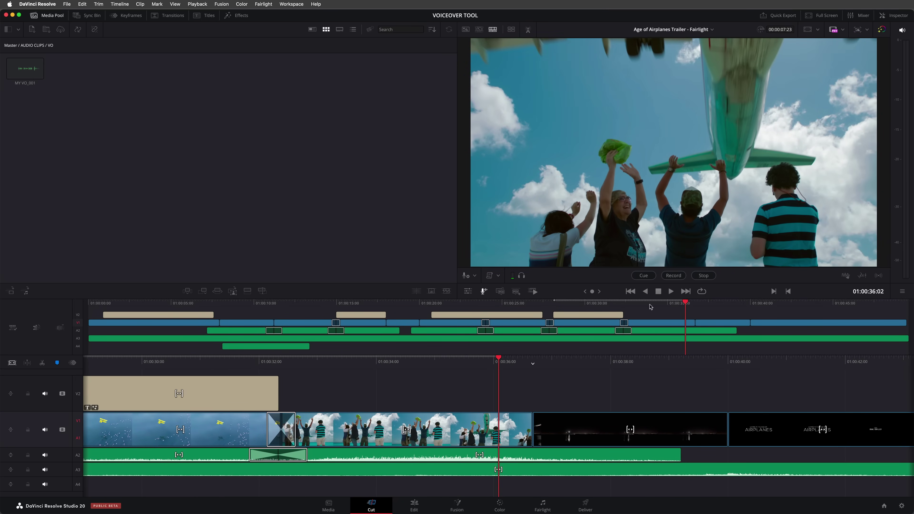
# Load AOA SCRIPT 2.txt into the prompter, enable its overlay, and cue to the range start
pyautogui.click(499, 276)
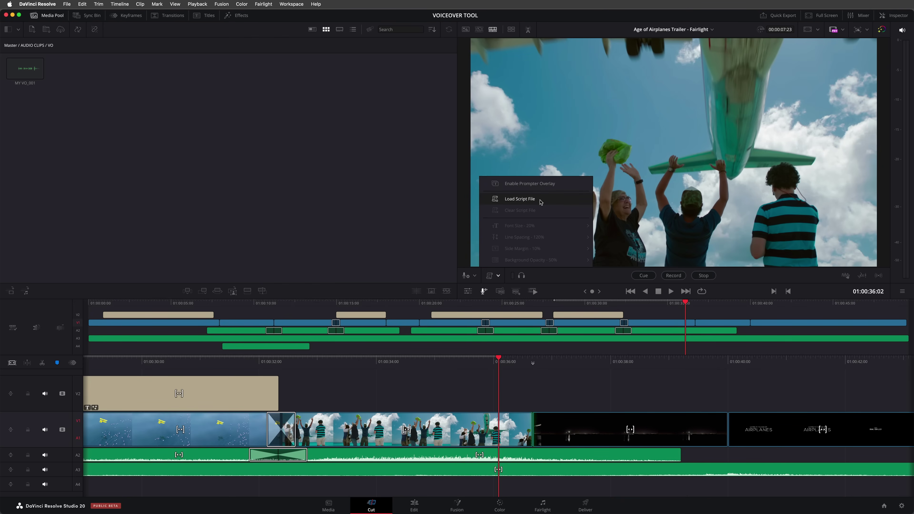
pyautogui.click(520, 199)
pyautogui.click(381, 146)
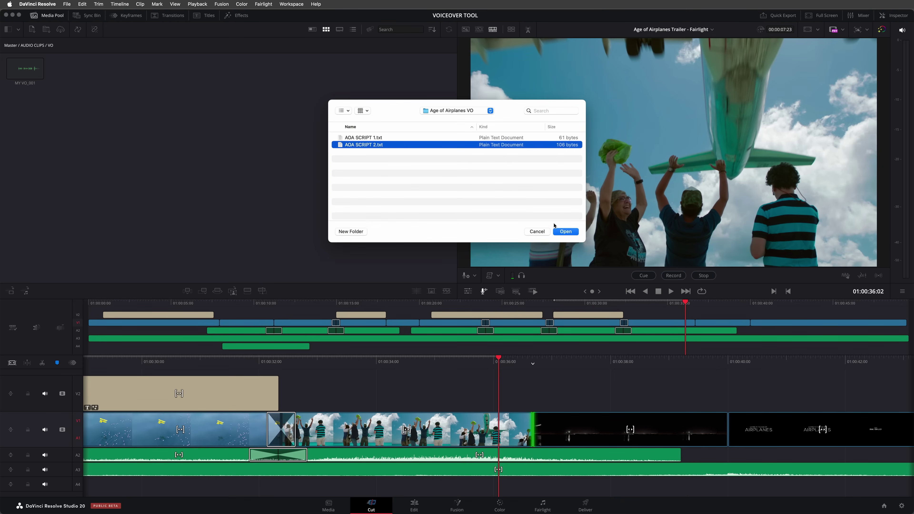
pyautogui.click(571, 232)
pyautogui.click(499, 275)
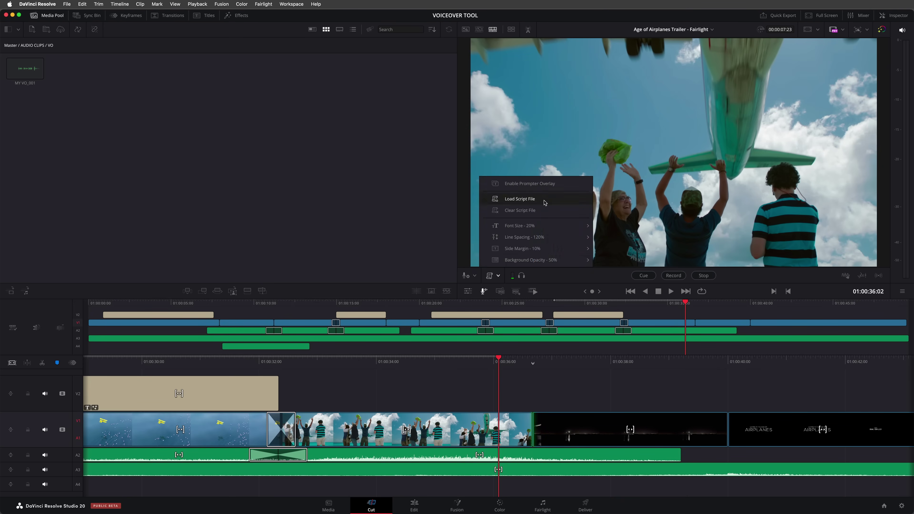
pyautogui.click(563, 184)
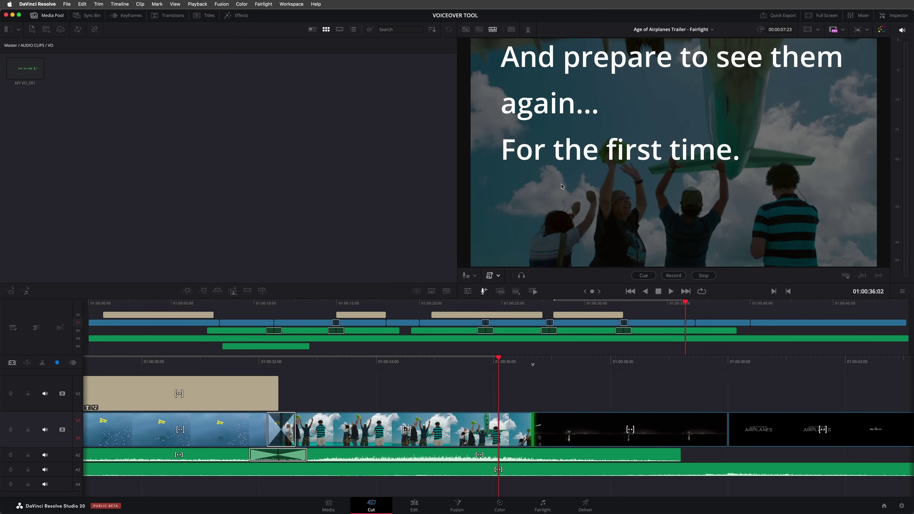
pyautogui.click(649, 278)
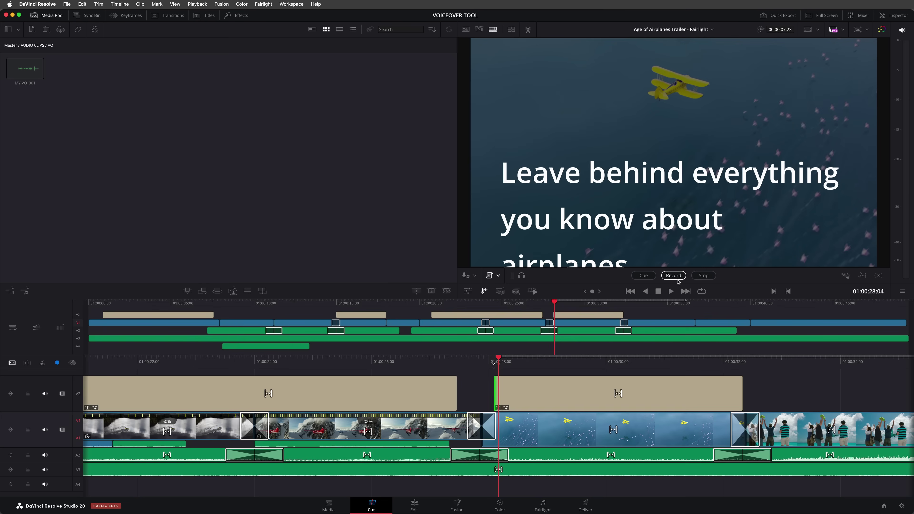
# Record a second voiceover take onto A4, then mute tracks A2 and A3
pyautogui.click(674, 276)
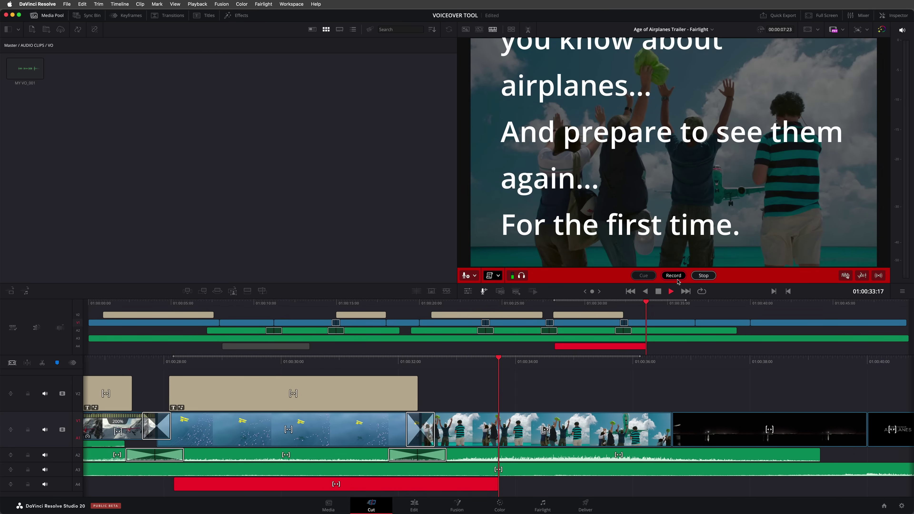
pyautogui.click(704, 276)
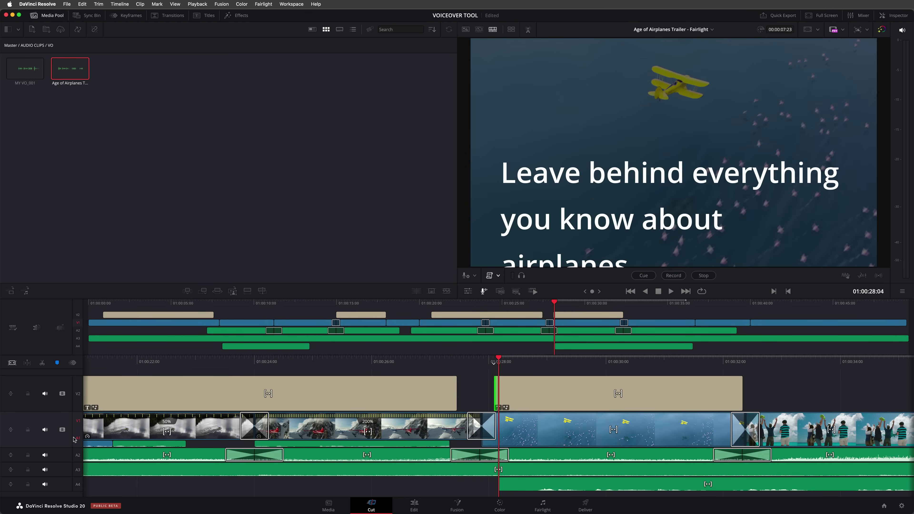
pyautogui.click(45, 454)
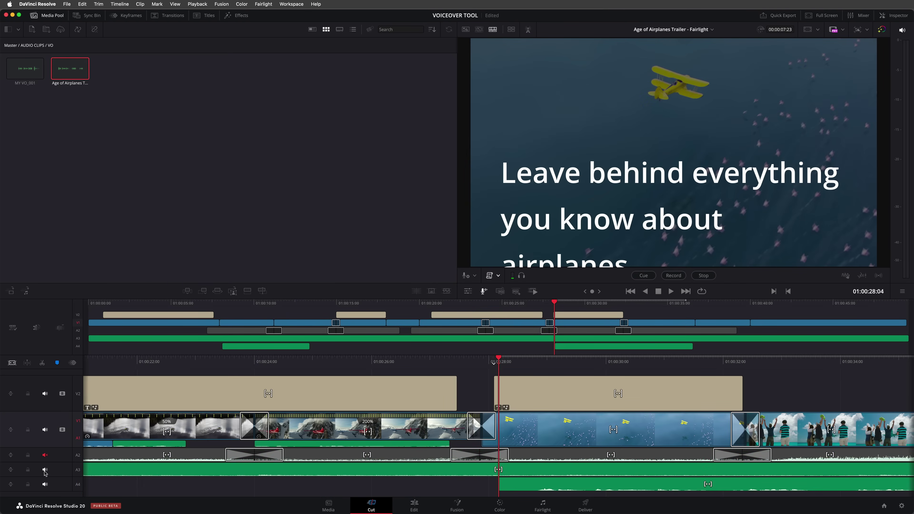
pyautogui.click(44, 470)
# Play back the new voiceover alongside the edit
pyautogui.press('space')
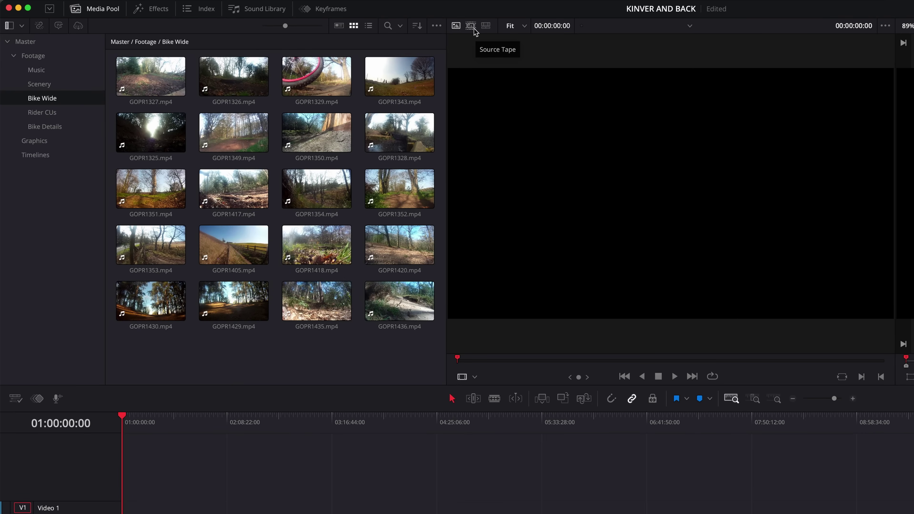
# Show the Bike Wide bin as one Source Tape and sort the clips by Clip Name
pyautogui.click(474, 27)
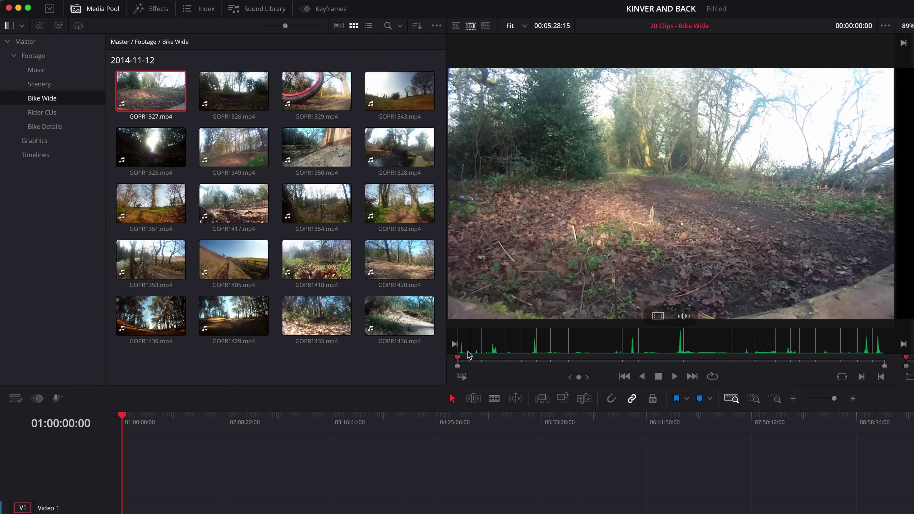
pyautogui.moveTo(457, 359); pyautogui.dragTo(740, 376)
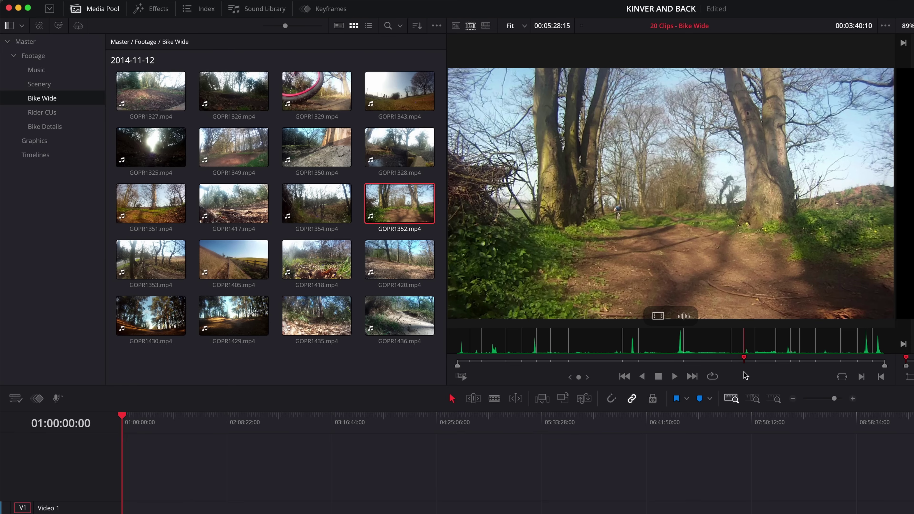
pyautogui.click(417, 26)
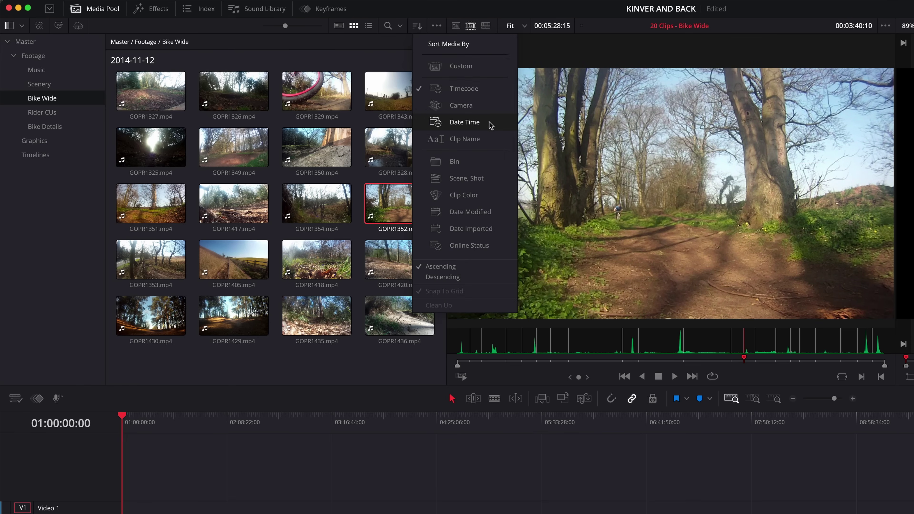
pyautogui.click(496, 143)
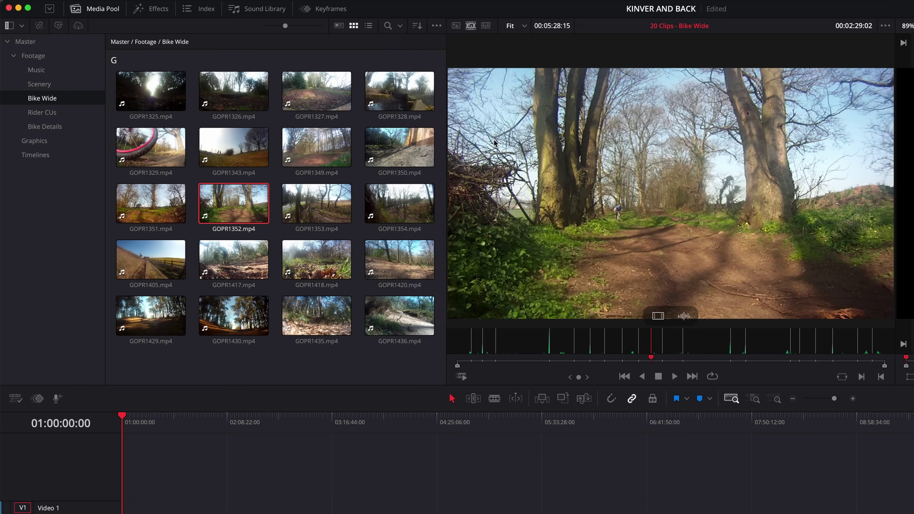
# Mark a 00:00:03:03 section of GOPR1352.mp4 and edit it onto Video 1 and Audio 1
pyautogui.press('i')
pyautogui.press('space')
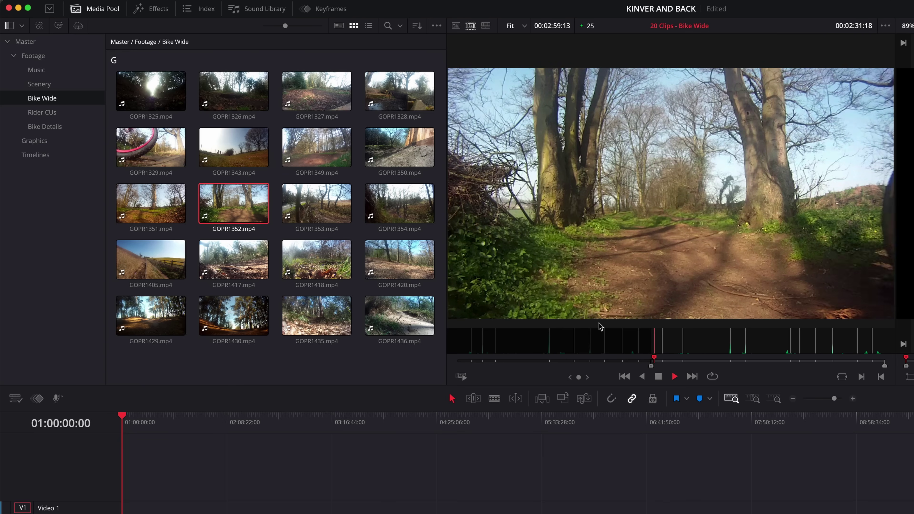
pyautogui.press('space')
pyautogui.press('o')
pyautogui.moveTo(598, 323); pyautogui.dragTo(913, 210)
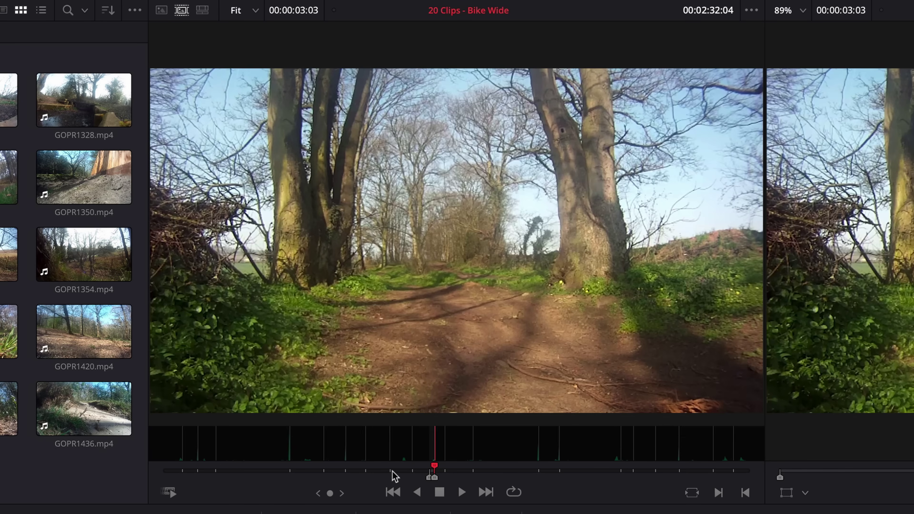
# Mark a 00:00:05:04 section of GOPR1328.mp4 and append it to the end of the timeline
pyautogui.moveTo(392, 470); pyautogui.dragTo(265, 488)
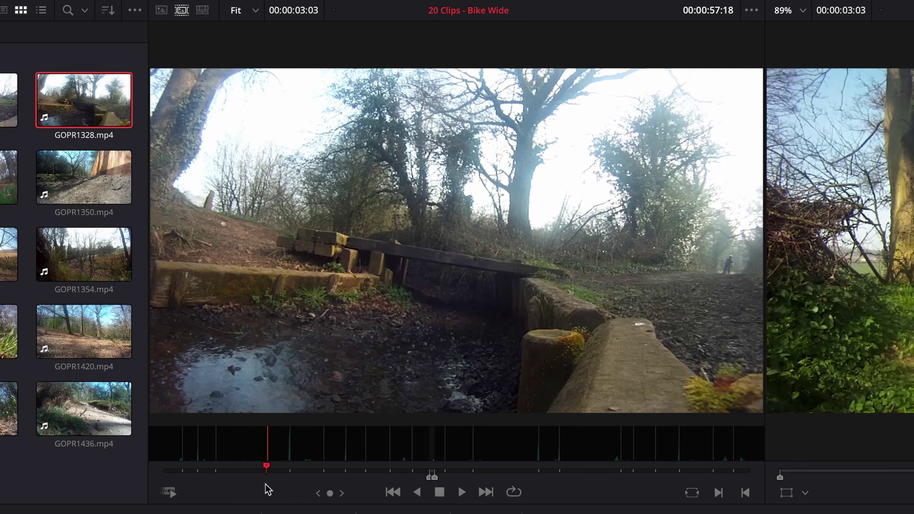
pyautogui.click(530, 470)
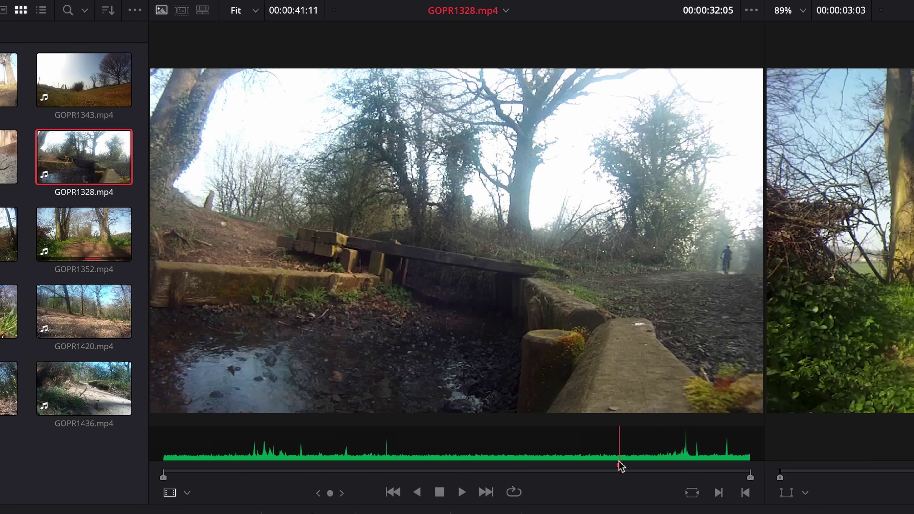
pyautogui.press('i')
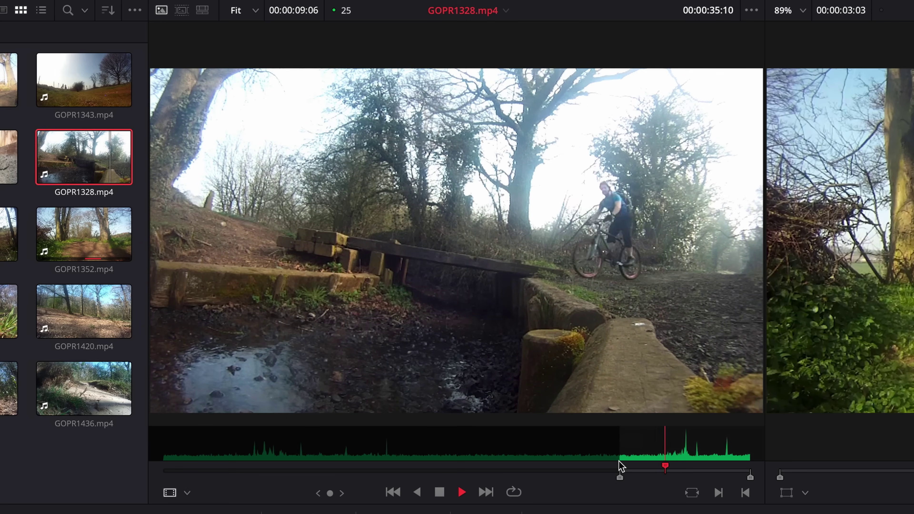
pyautogui.press('space')
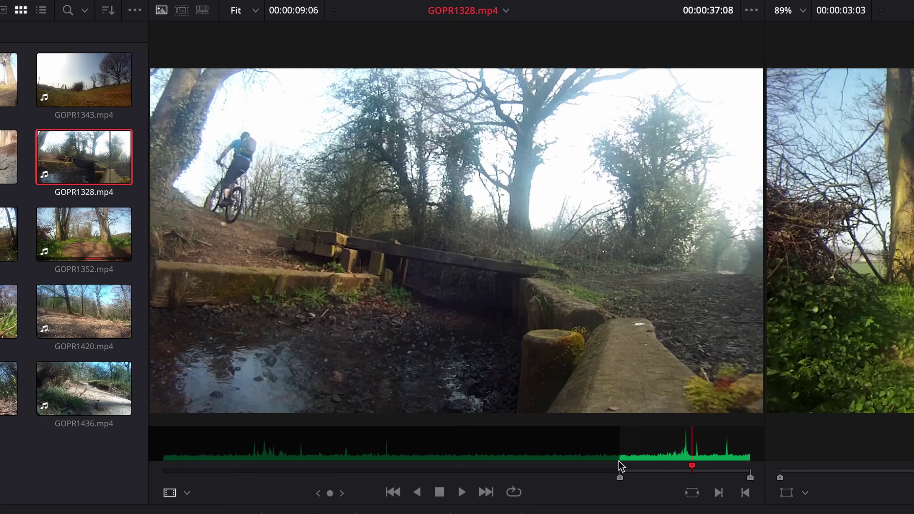
pyautogui.press('o')
pyautogui.moveTo(625, 269); pyautogui.dragTo(913, 300)
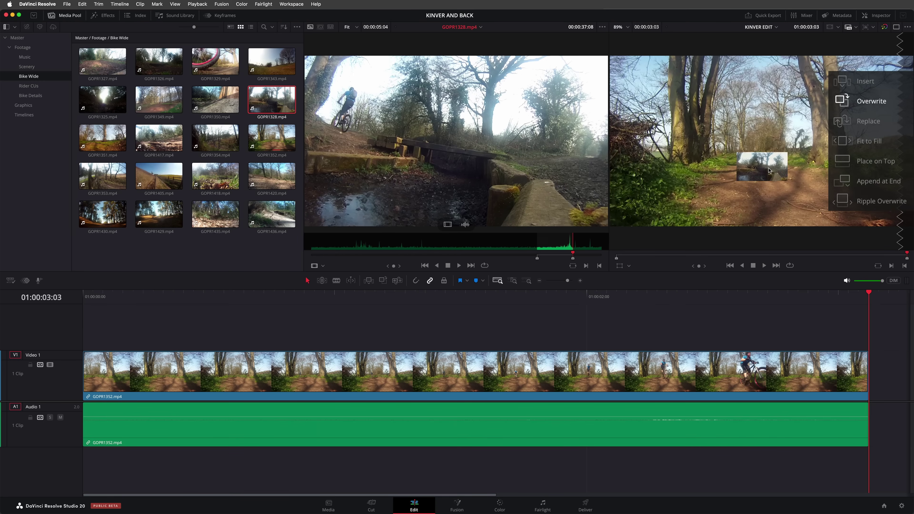
pyautogui.moveTo(768, 170); pyautogui.dragTo(841, 186)
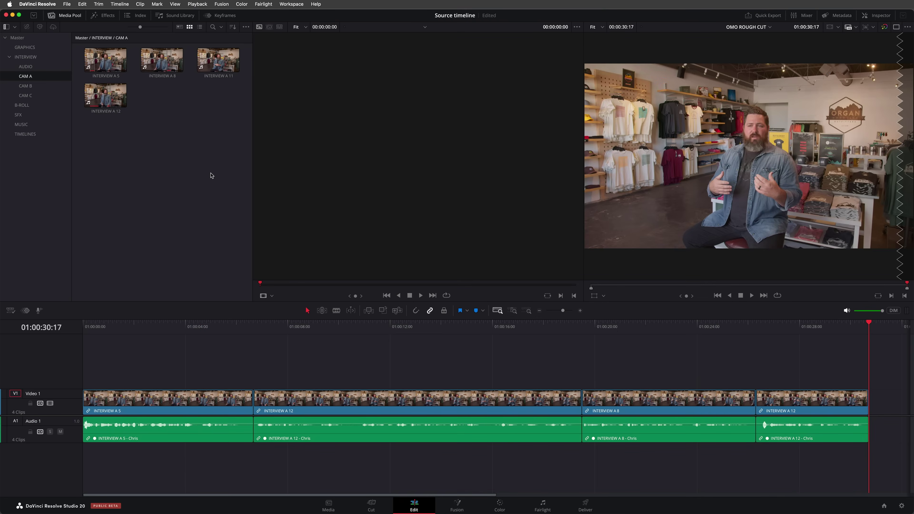
# Load INTERVIEW A 11 as a fitted source timeline and add a marker at a chosen moment
pyautogui.doubleClick(221, 71)
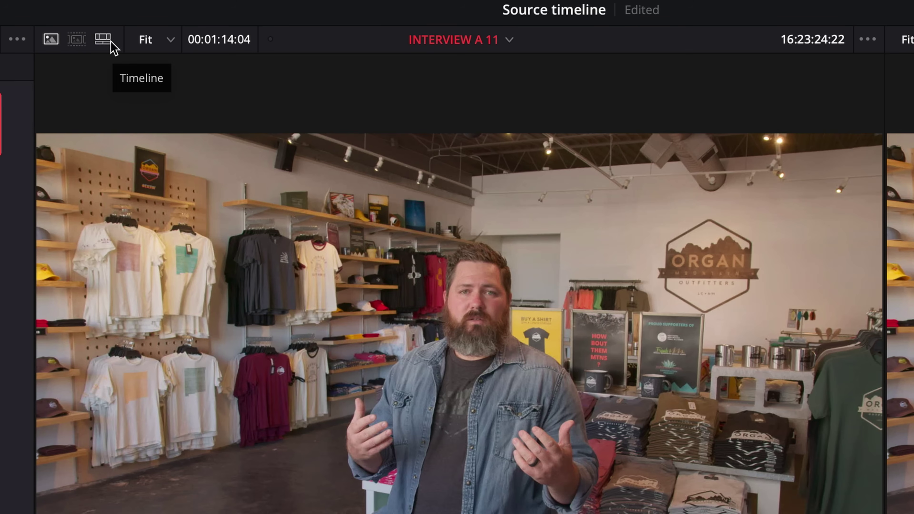
pyautogui.click(110, 41)
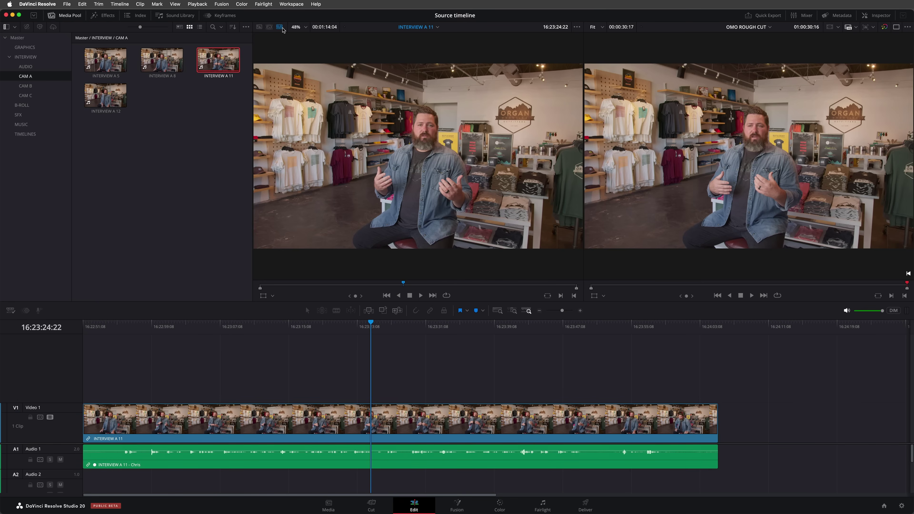
pyautogui.click(498, 310)
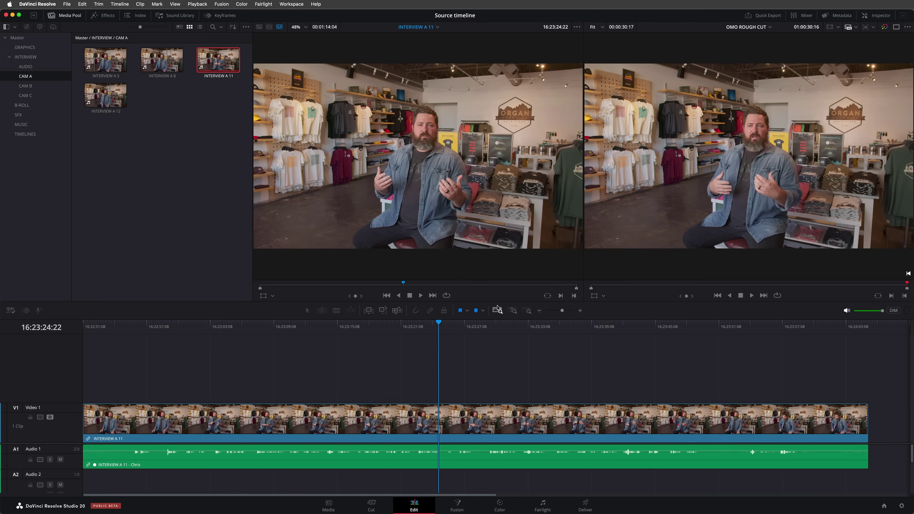
pyautogui.moveTo(438, 327)
pyautogui.mouseDown()
pyautogui.moveTo(184, 327)
pyautogui.moveTo(592, 337)
pyautogui.moveTo(256, 344)
pyautogui.moveTo(485, 330)
pyautogui.moveTo(668, 335)
pyautogui.mouseUp()
pyautogui.press('m')
pyautogui.press('m')
# Mark a 3-second 11-frame interview range and append it to the end of OMO ROUGH CUT
pyautogui.press('i')
pyautogui.press('space')
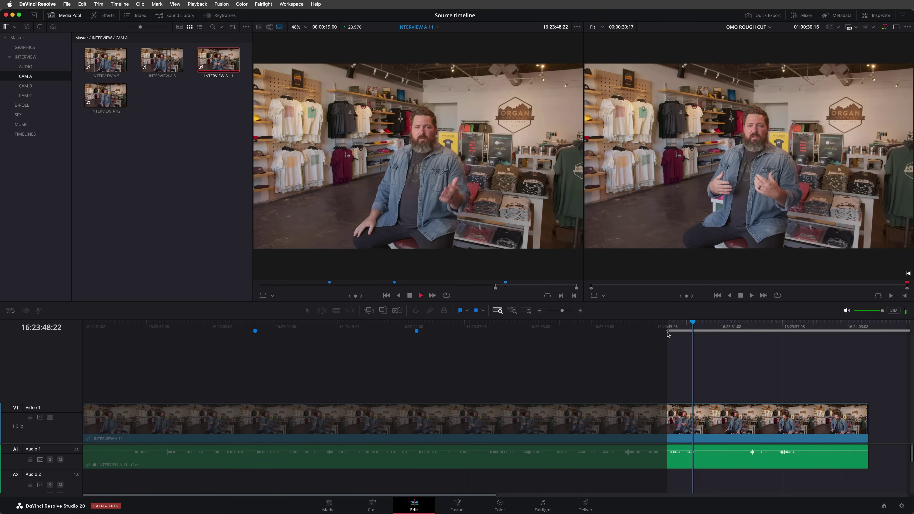
pyautogui.press('space')
pyautogui.press('o')
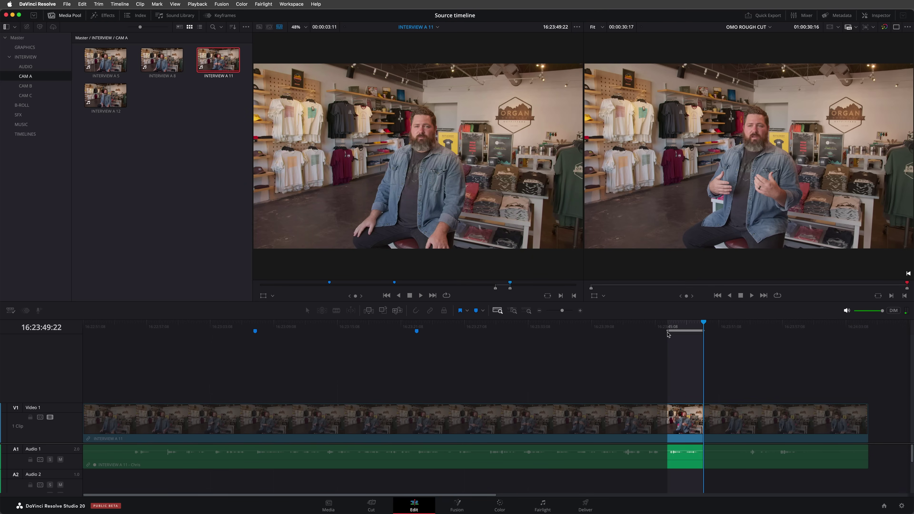
pyautogui.press('q')
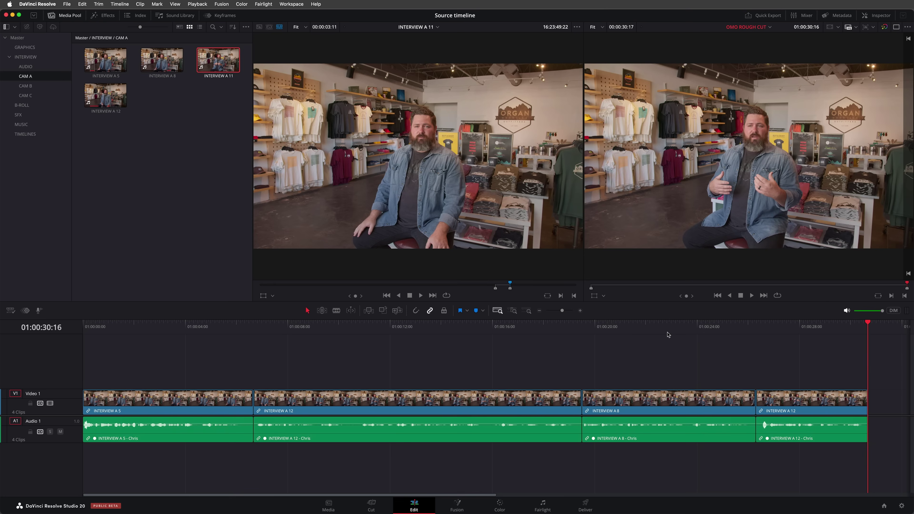
pyautogui.press('q')
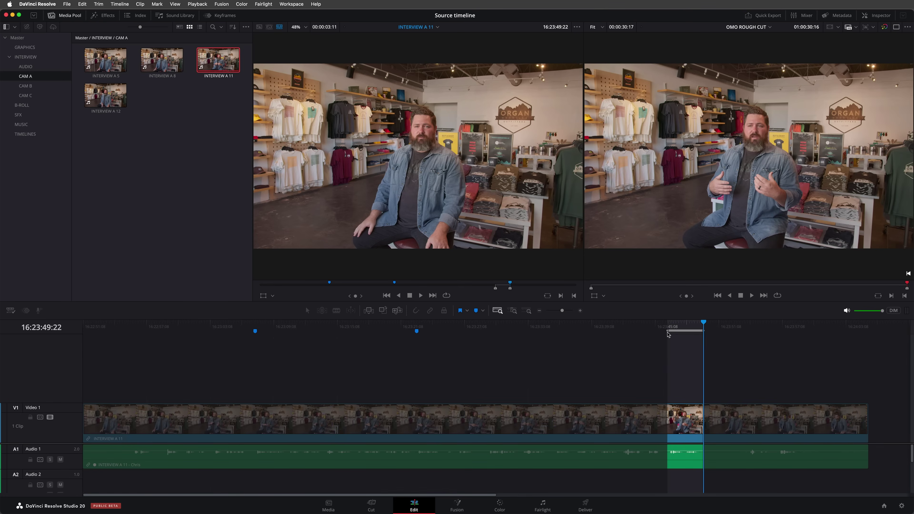
pyautogui.press('q')
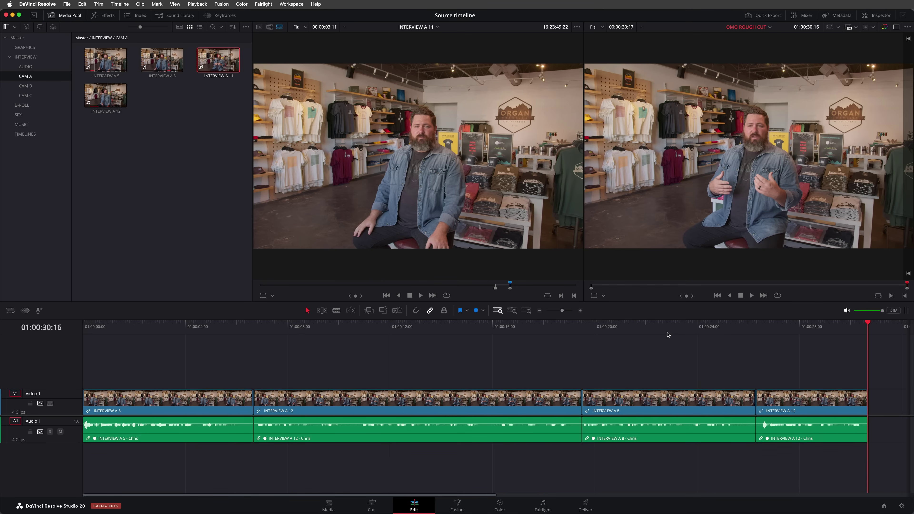
pyautogui.moveTo(553, 179); pyautogui.dragTo(840, 199)
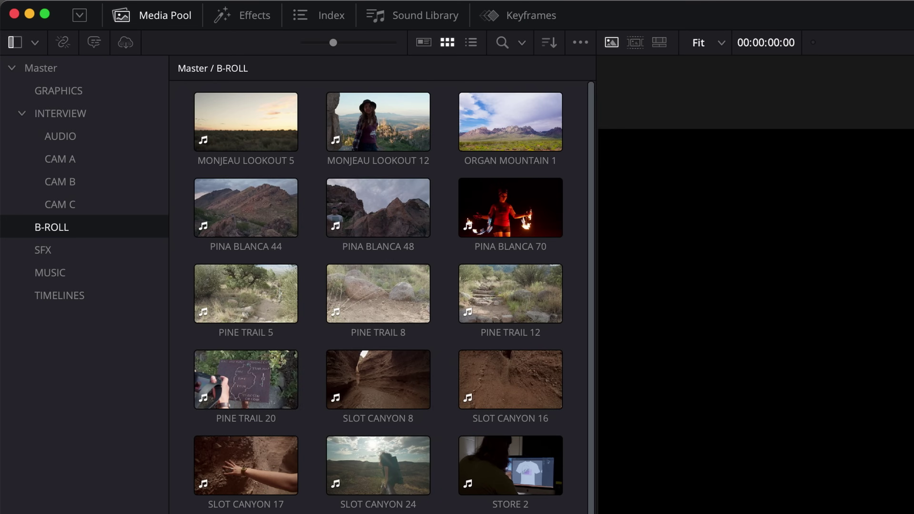
# Sort B-ROLL by Scene and create a Source timeline of full clips from the bin
pyautogui.click(548, 43)
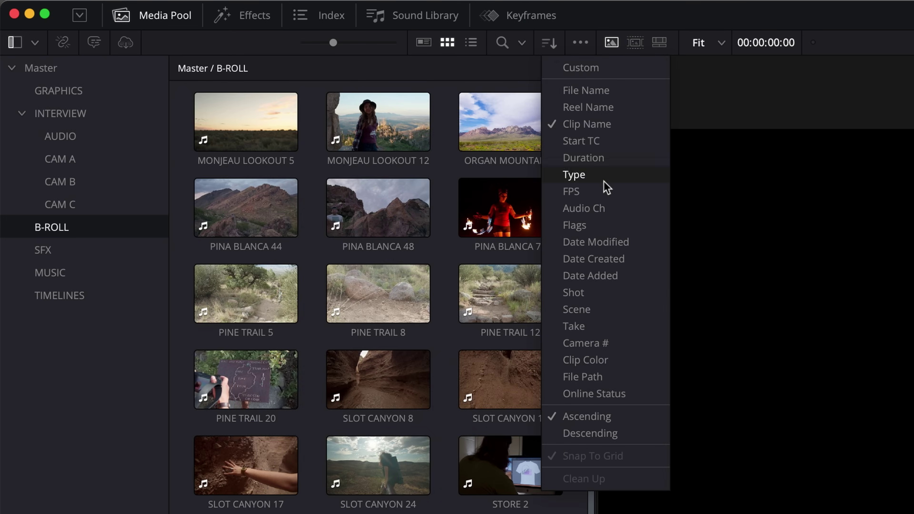
pyautogui.click(641, 312)
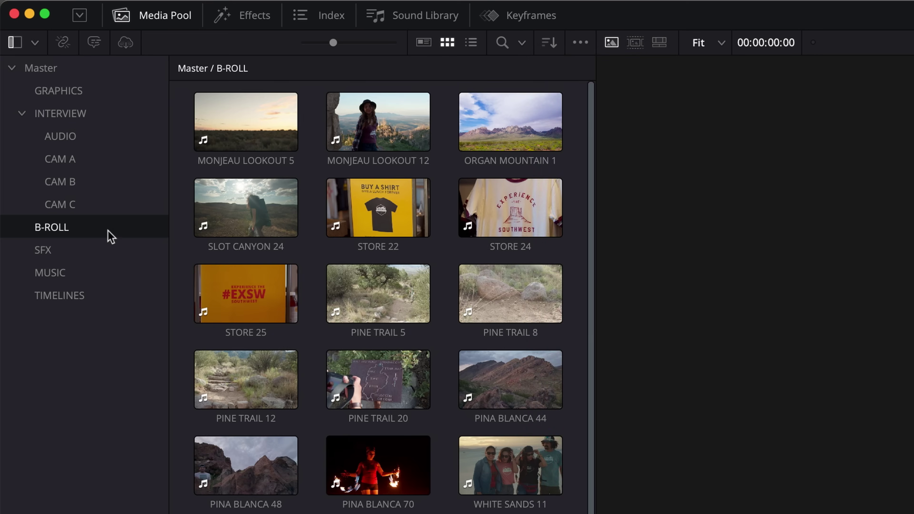
pyautogui.rightClick(109, 233)
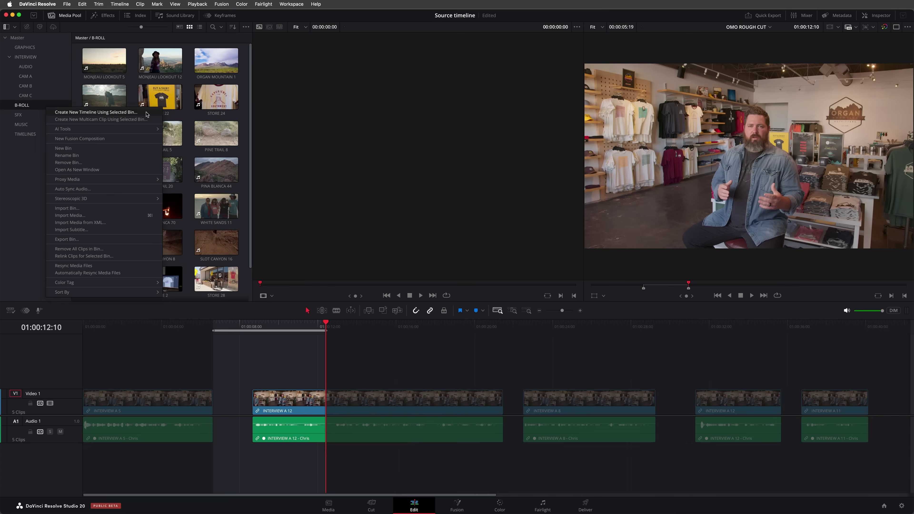
pyautogui.click(344, 244)
pyautogui.write('Source')
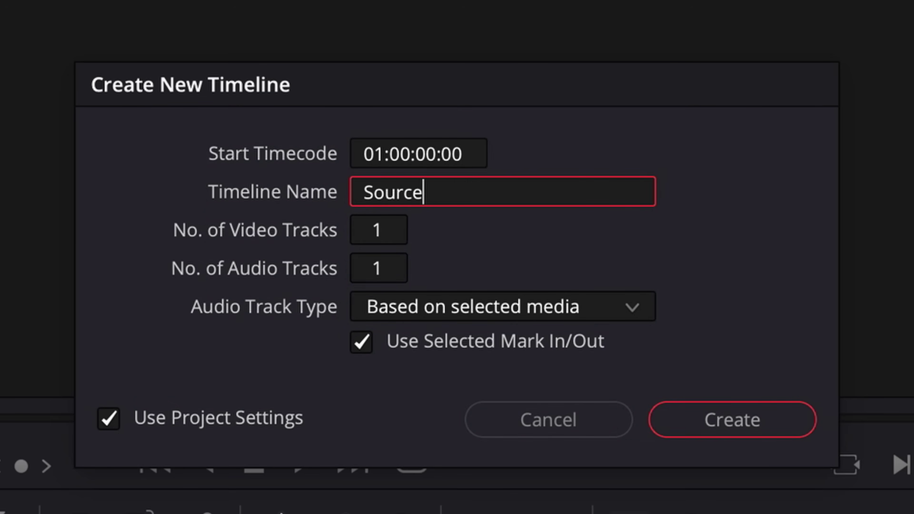
pyautogui.click(569, 346)
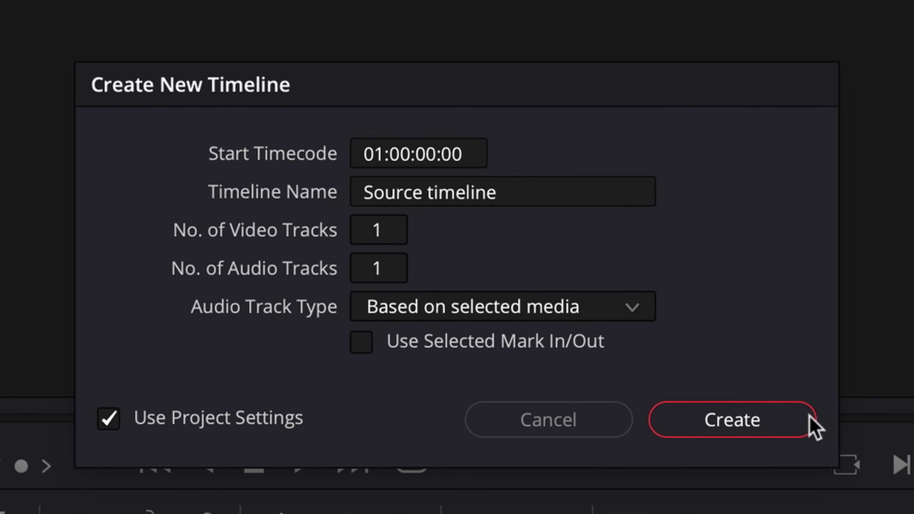
pyautogui.click(812, 424)
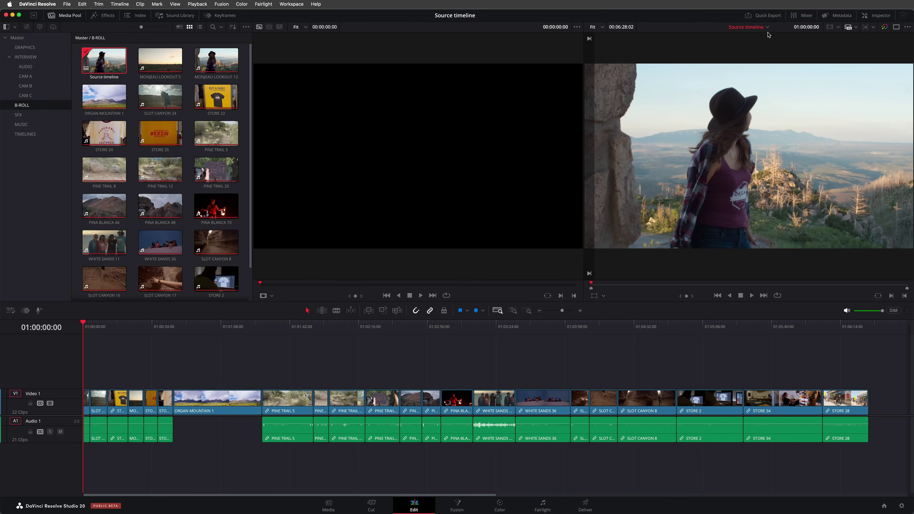
# Show OMO ROUGH CUT in the record viewer and load the Source timeline as source
pyautogui.click(767, 27)
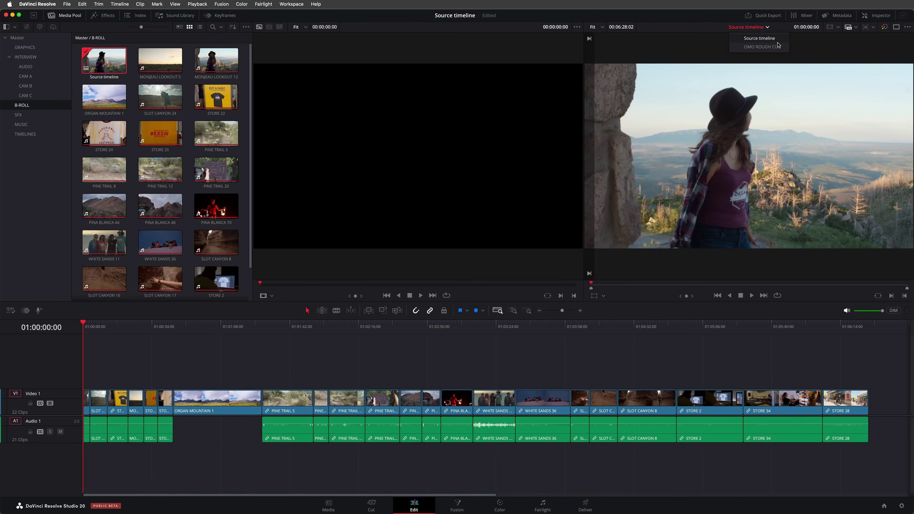
pyautogui.click(780, 47)
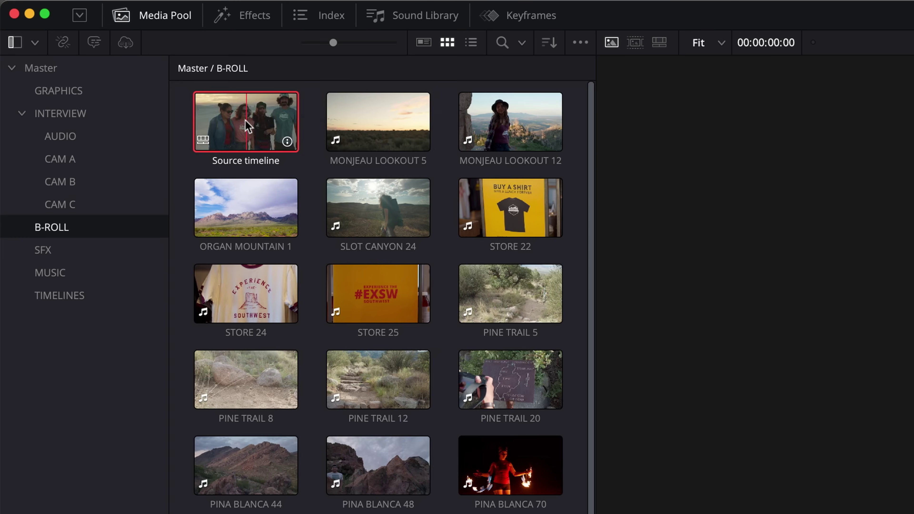
pyautogui.rightClick(104, 60)
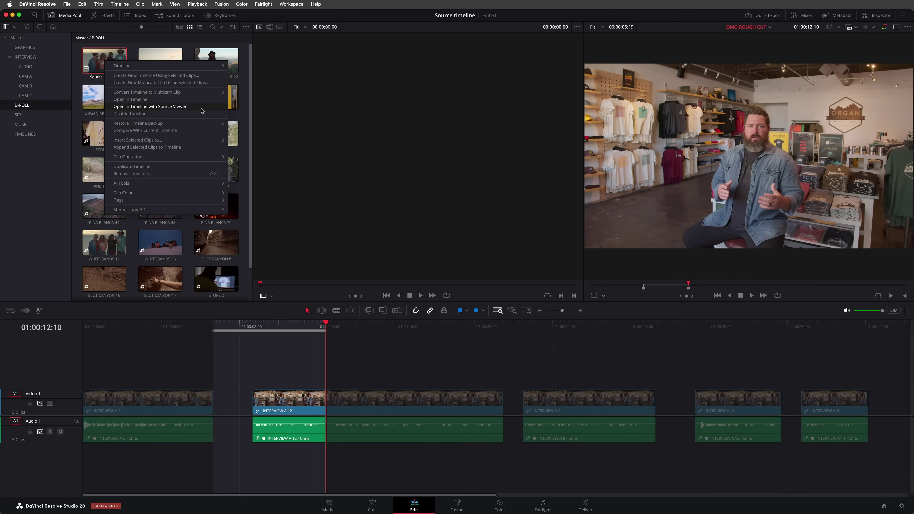
pyautogui.click(475, 232)
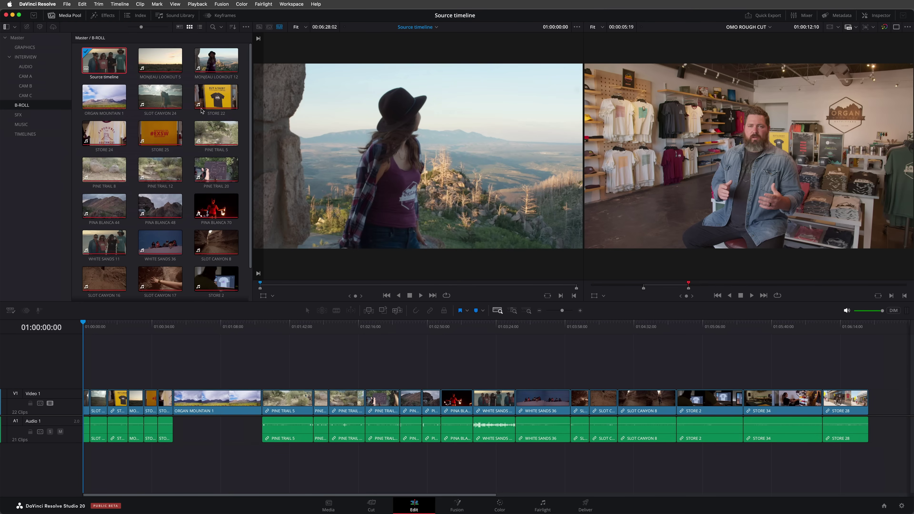
# Move the source playhead to 01:01:30:16 and set an Out point on OMO ROUGH CUT
pyautogui.moveTo(263, 287); pyautogui.dragTo(335, 293)
pyautogui.moveTo(564, 312); pyautogui.dragTo(569, 312)
pyautogui.moveTo(496, 324); pyautogui.dragTo(417, 324)
pyautogui.click(830, 181)
pyautogui.press('space')
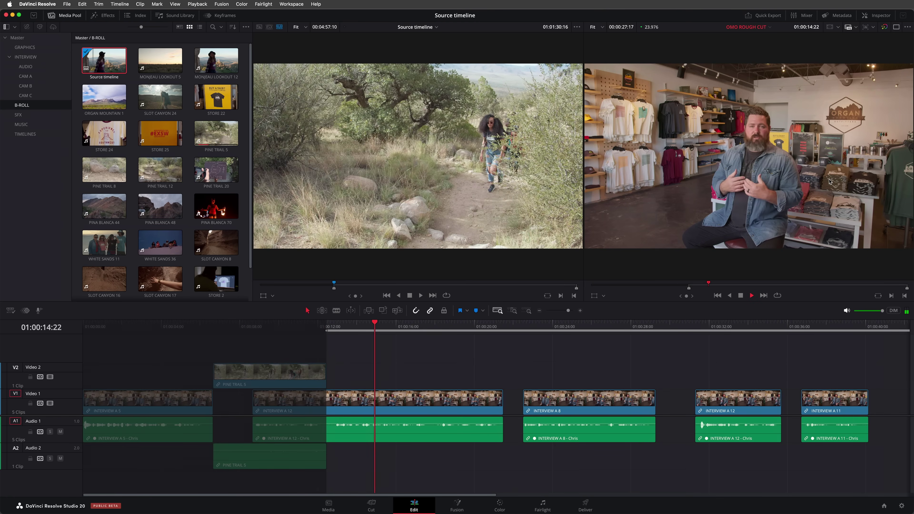
pyautogui.press('o')
pyautogui.click(457, 189)
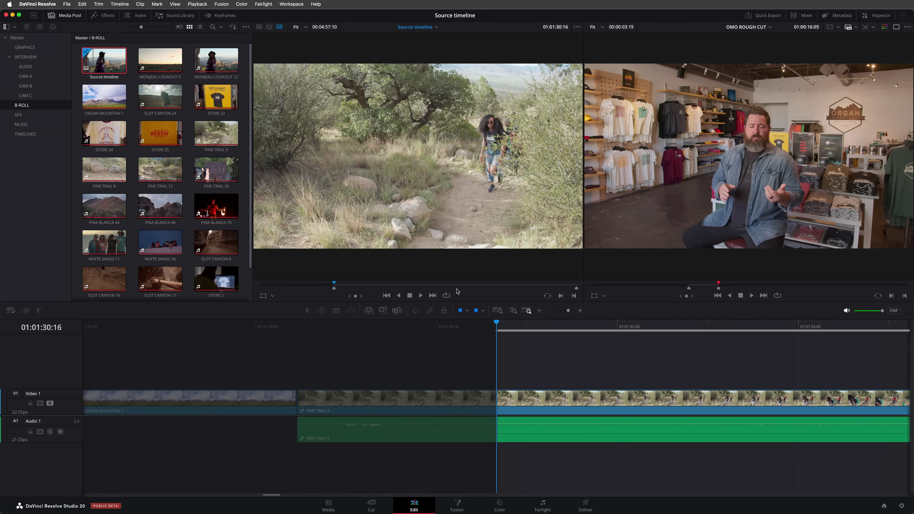
# Set an In at 01:02:08:10 on PINE TRAIL 12 and place the range on V2 above the interviews
pyautogui.moveTo(568, 311); pyautogui.dragTo(564, 311)
pyautogui.click(820, 340)
pyautogui.click(732, 340)
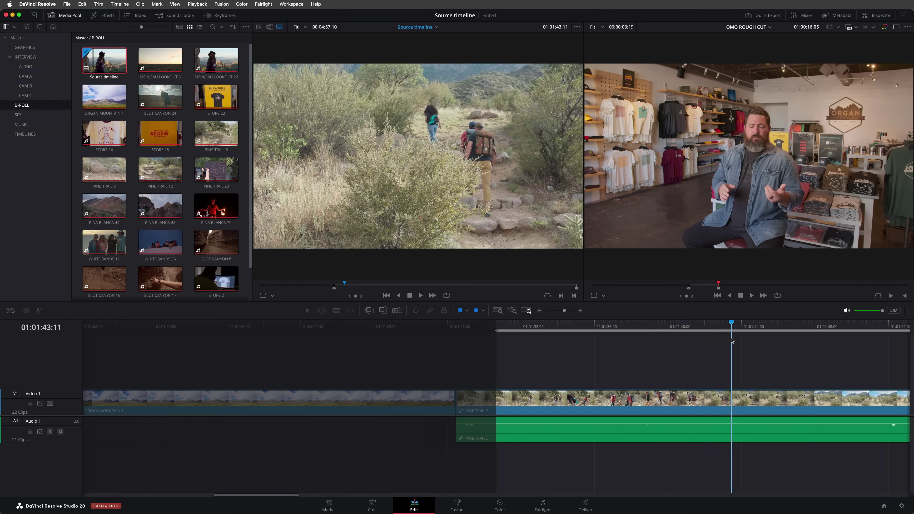
pyautogui.moveTo(353, 285); pyautogui.dragTo(365, 284)
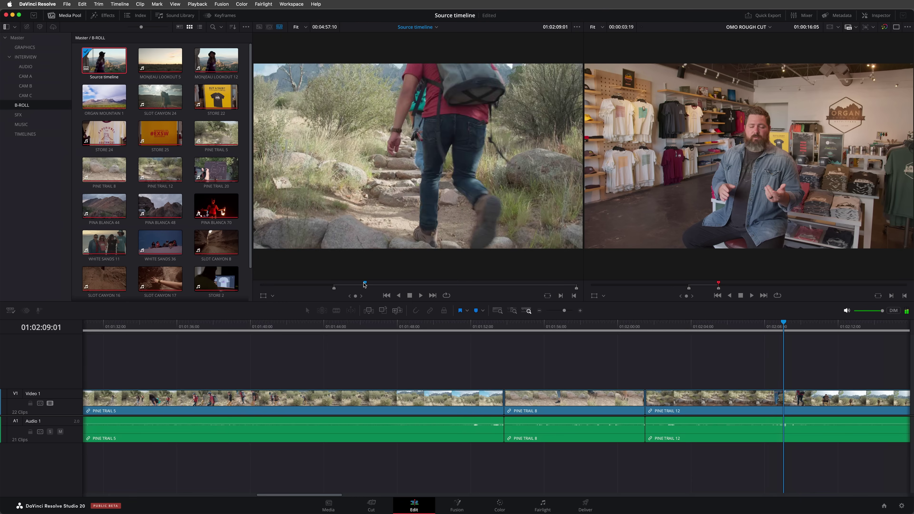
pyautogui.press('space')
pyautogui.press('i')
pyautogui.moveTo(485, 268); pyautogui.dragTo(830, 179)
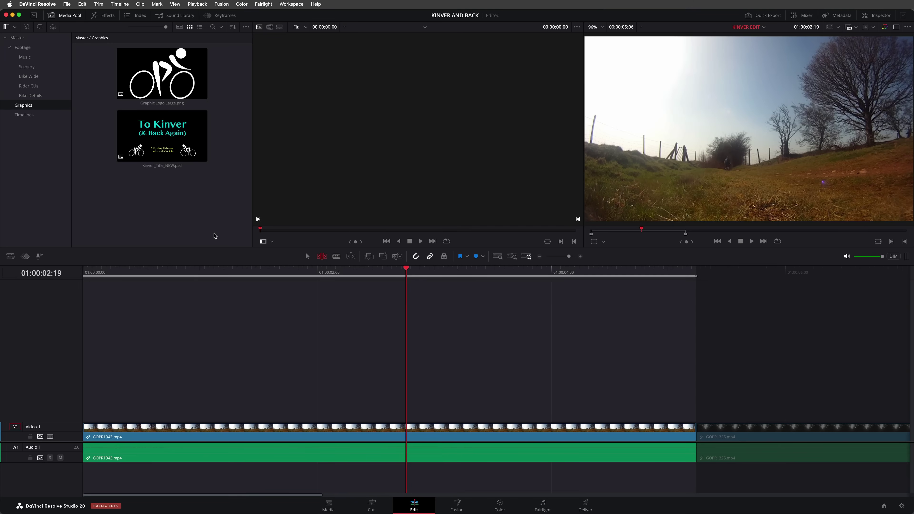
# Add Kinver_Title_NEW.psd above the footage and split it into separate layer tracks
pyautogui.click(175, 158)
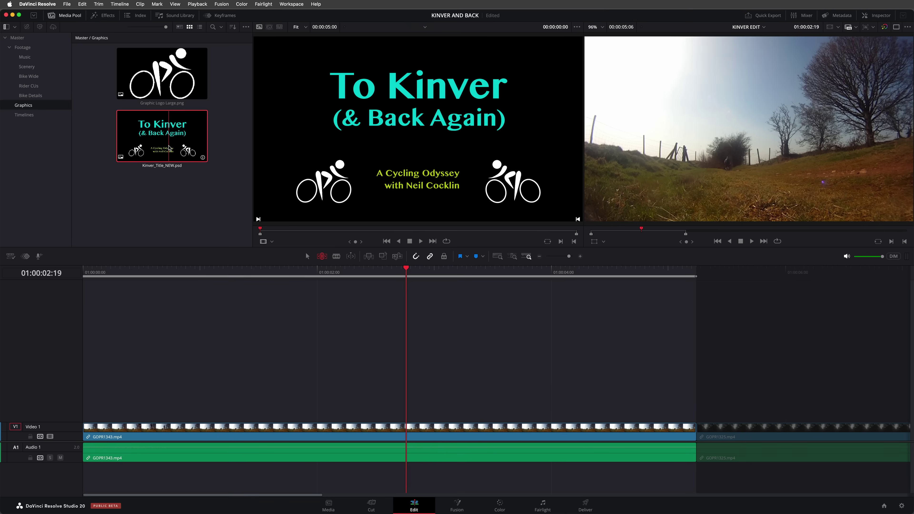
pyautogui.moveTo(421, 142); pyautogui.dragTo(834, 146)
pyautogui.rightClick(361, 410)
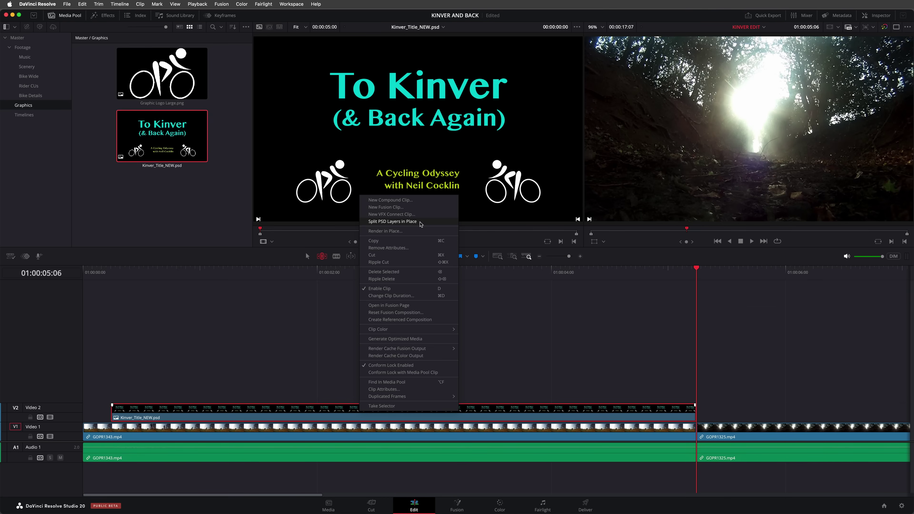
pyautogui.click(421, 222)
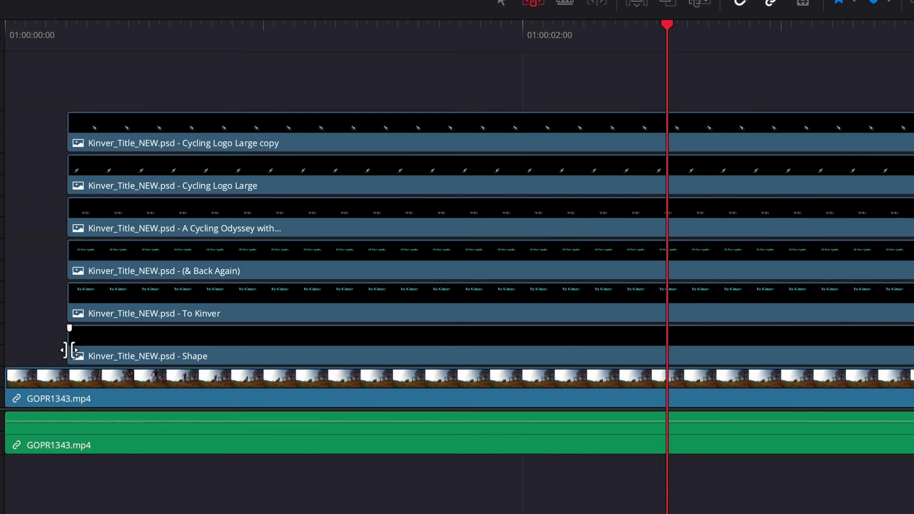
# Stagger the title layers' starts, fade in the Cycling Odyssey subtitle, and play from the start
pyautogui.moveTo(69, 329)
pyautogui.mouseDown()
pyautogui.moveTo(205, 331)
pyautogui.moveTo(69, 330)
pyautogui.mouseUp()
pyautogui.moveTo(36, 249); pyautogui.dragTo(276, 284)
pyautogui.moveTo(72, 212); pyautogui.dragTo(533, 222)
pyautogui.moveTo(534, 198); pyautogui.dragTo(608, 198)
pyautogui.moveTo(67, 163); pyautogui.dragTo(796, 118)
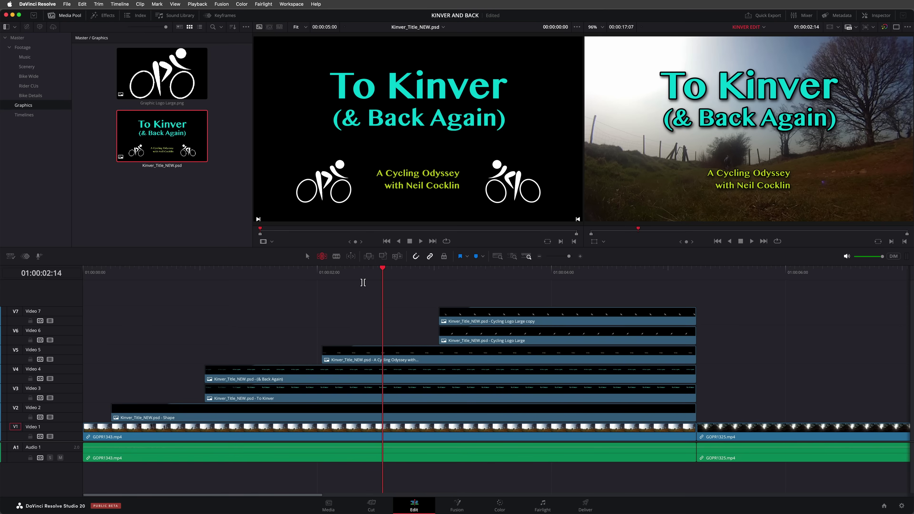
pyautogui.press('Up')
pyautogui.press('Up')
pyautogui.press('Up')
pyautogui.press('Up')
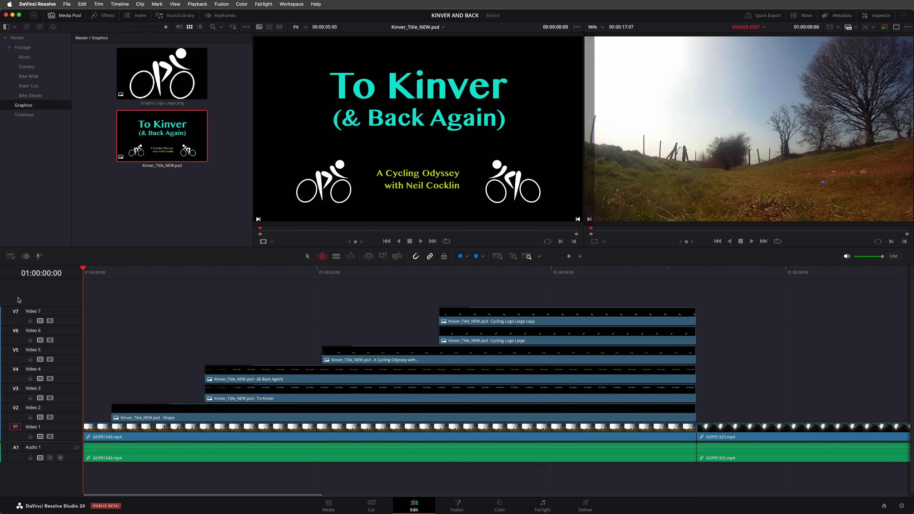
pyautogui.press('space')
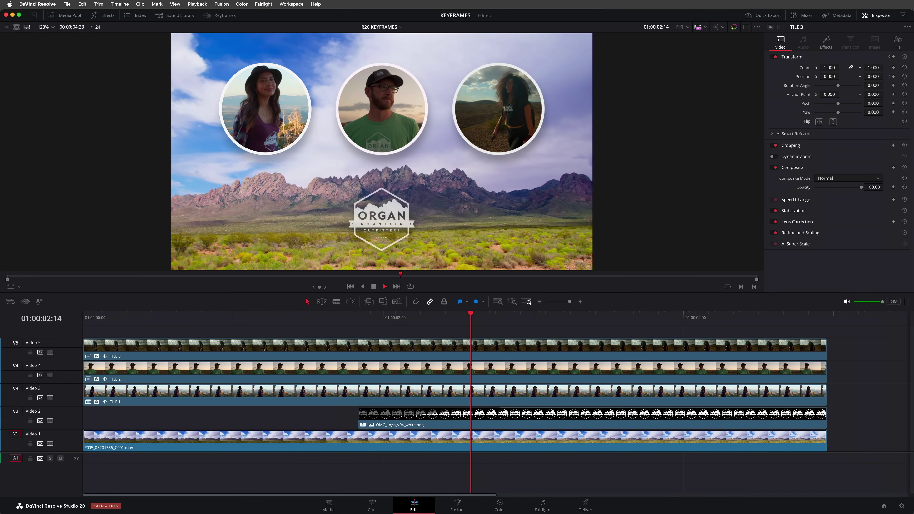
# Open the keyframe editor on TILE 2 and list only its keyframed parameters
pyautogui.press('space')
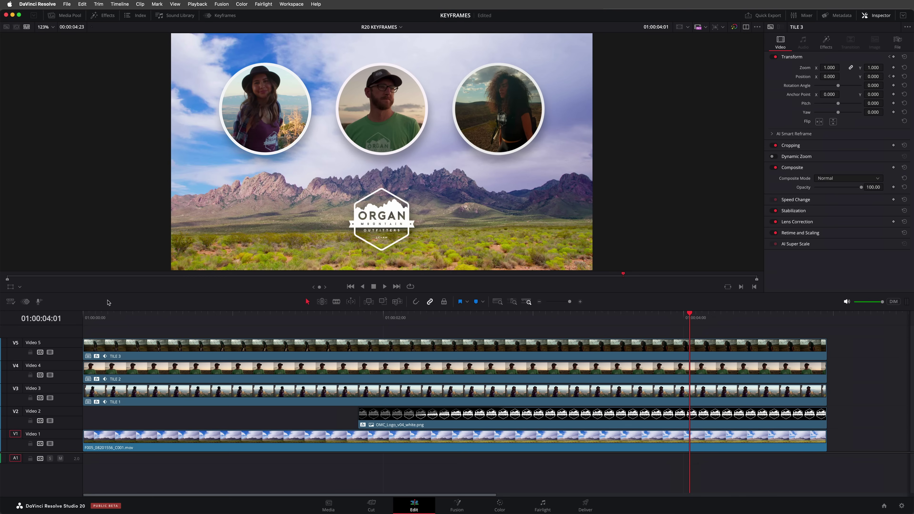
pyautogui.click(221, 16)
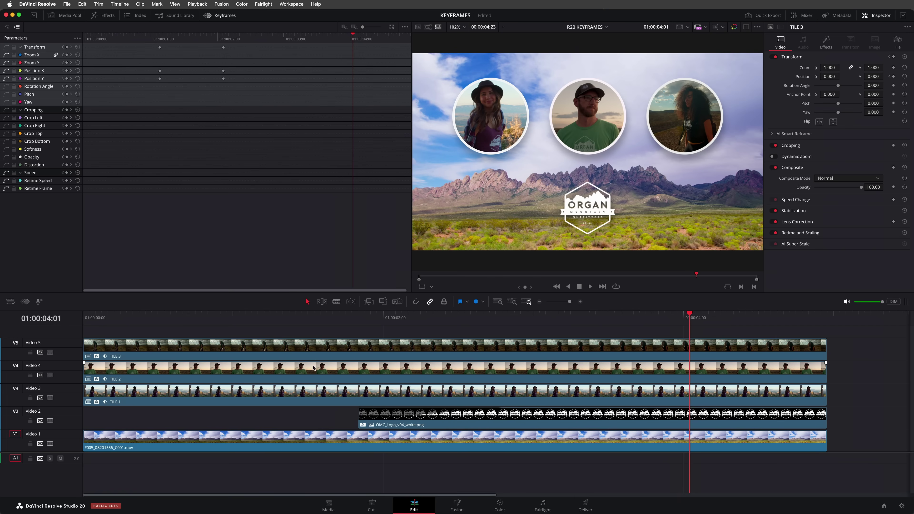
pyautogui.click(332, 375)
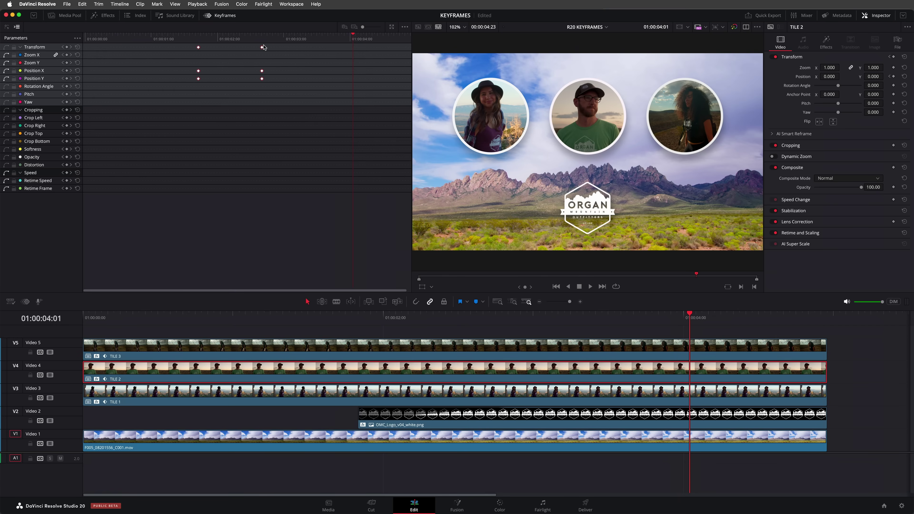
pyautogui.moveTo(162, 319); pyautogui.dragTo(70, 321)
pyautogui.press('space')
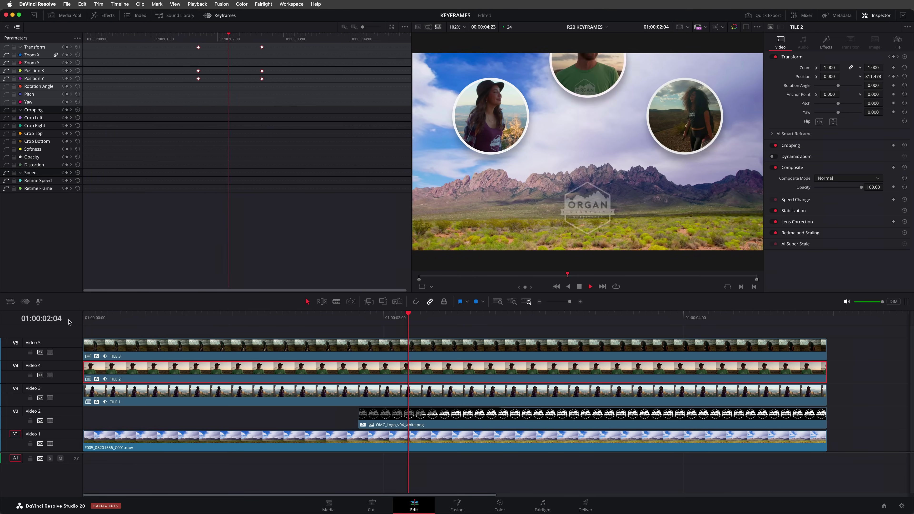
pyautogui.press('space')
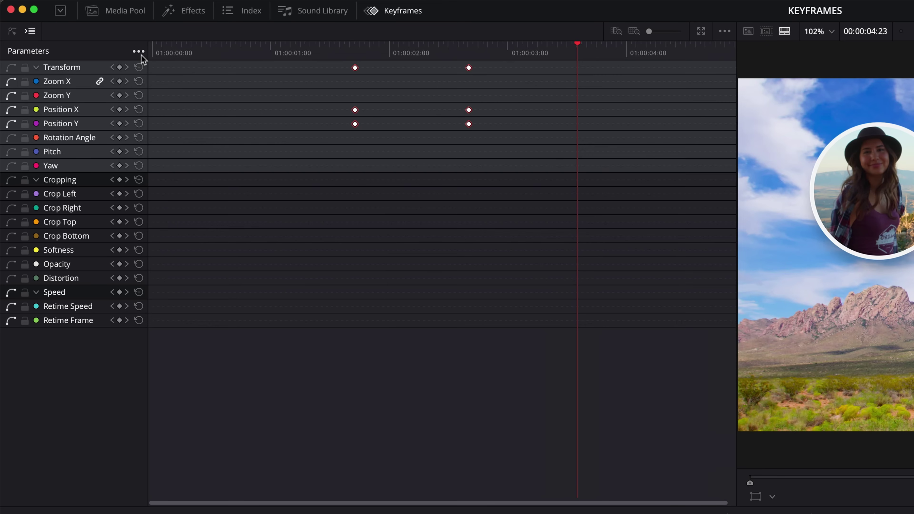
pyautogui.click(140, 53)
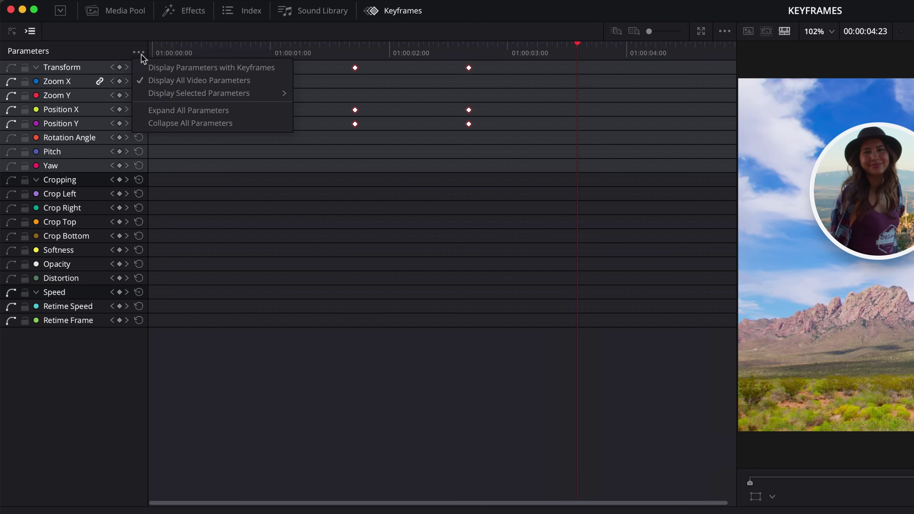
pyautogui.click(279, 69)
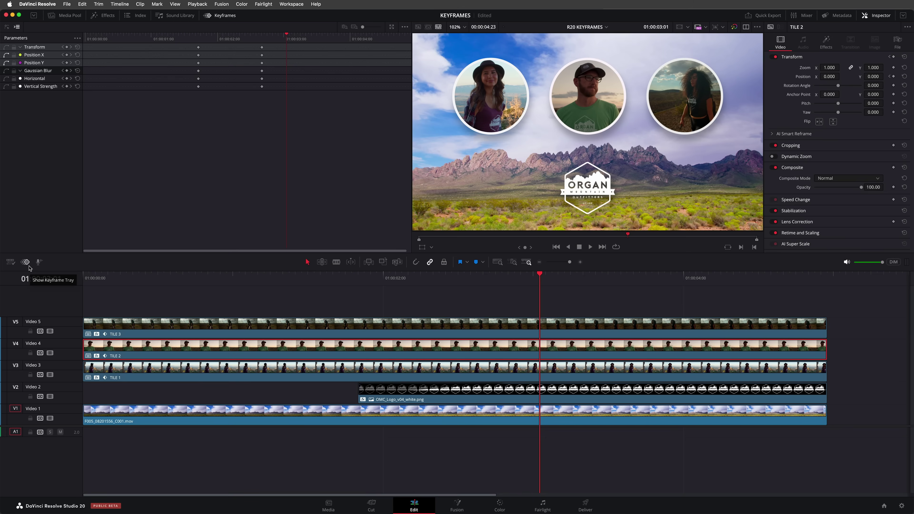
# Open an enlarged keyframe tray and select the TILE 1 clip
pyautogui.click(29, 266)
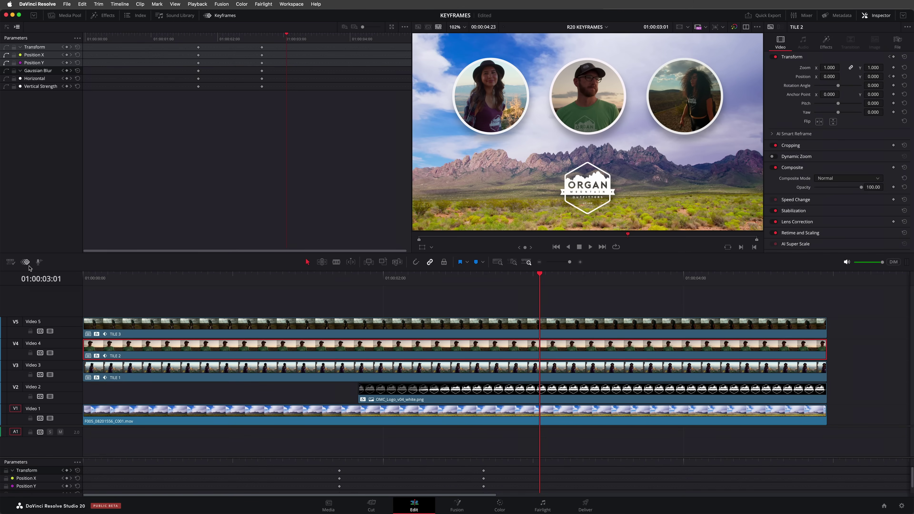
pyautogui.moveTo(252, 457); pyautogui.dragTo(261, 410)
pyautogui.click(288, 352)
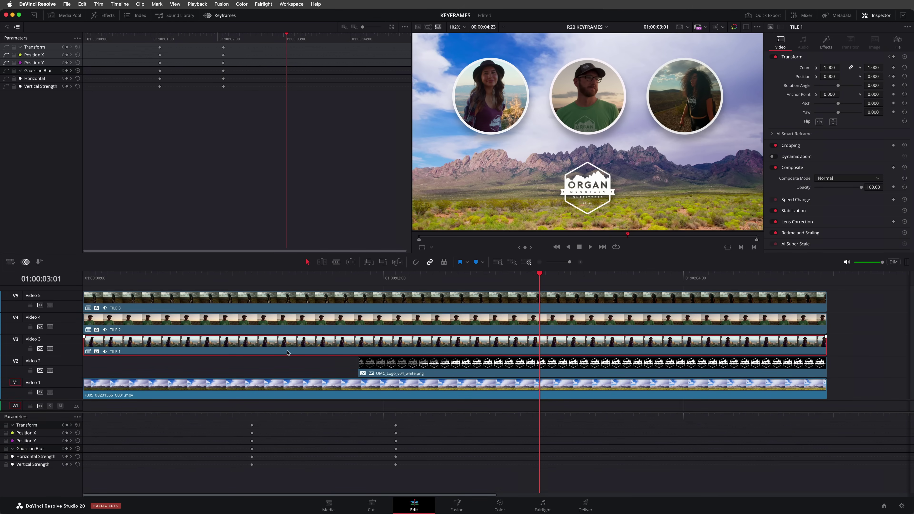
pyautogui.click(322, 325)
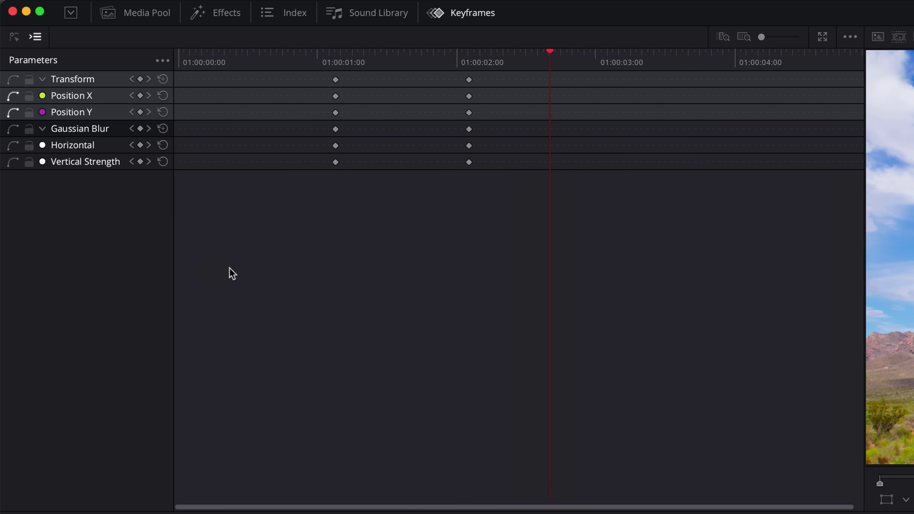
# In curve view with Position Y hidden, ease TILE 1 and TILE 3 into their end keyframes
pyautogui.click(16, 36)
pyautogui.click(109, 38)
pyautogui.moveTo(112, 60)
pyautogui.click(185, 116)
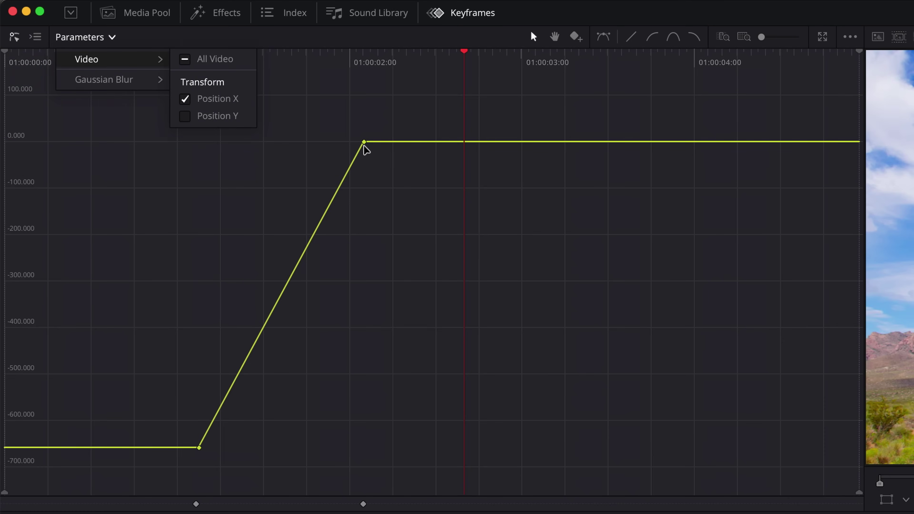
pyautogui.click(364, 143)
pyautogui.click(364, 142)
pyautogui.click(673, 38)
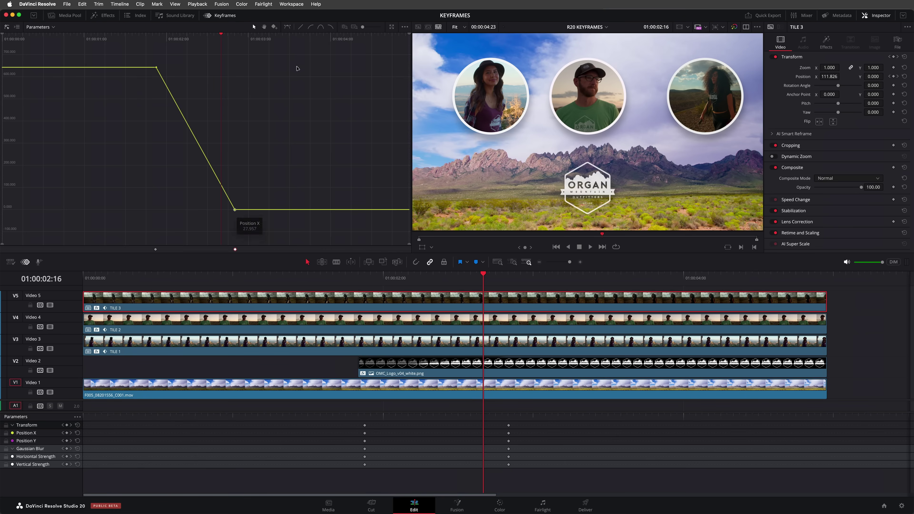
pyautogui.click(321, 27)
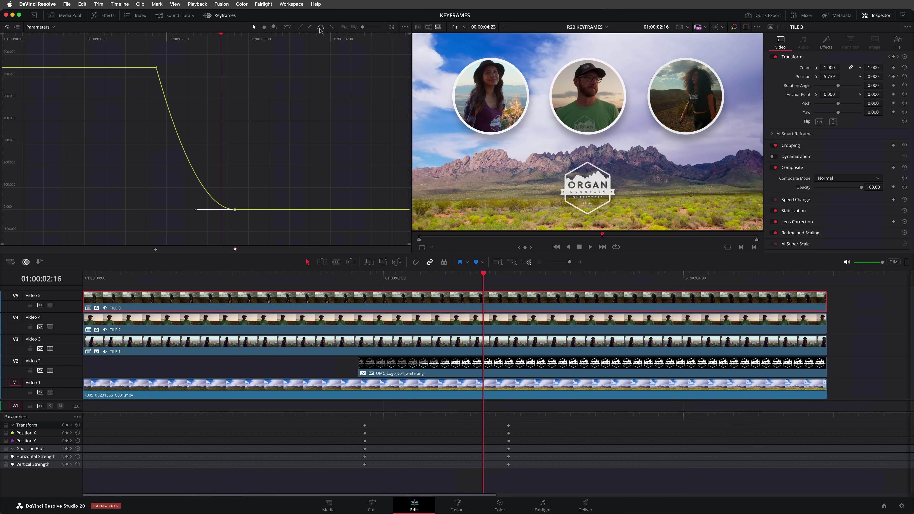
# Show TILE 2's full parameters including Position Y and replay the eased tile animation
pyautogui.click(337, 319)
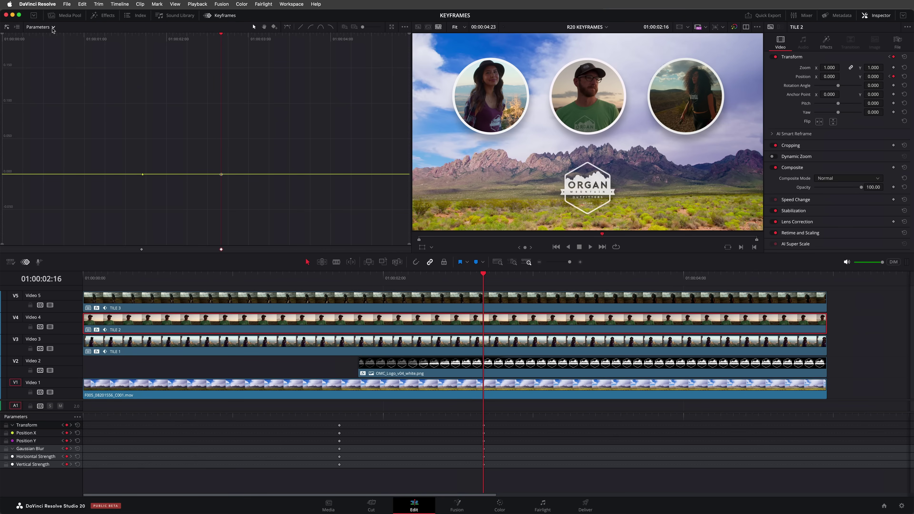
pyautogui.click(89, 37)
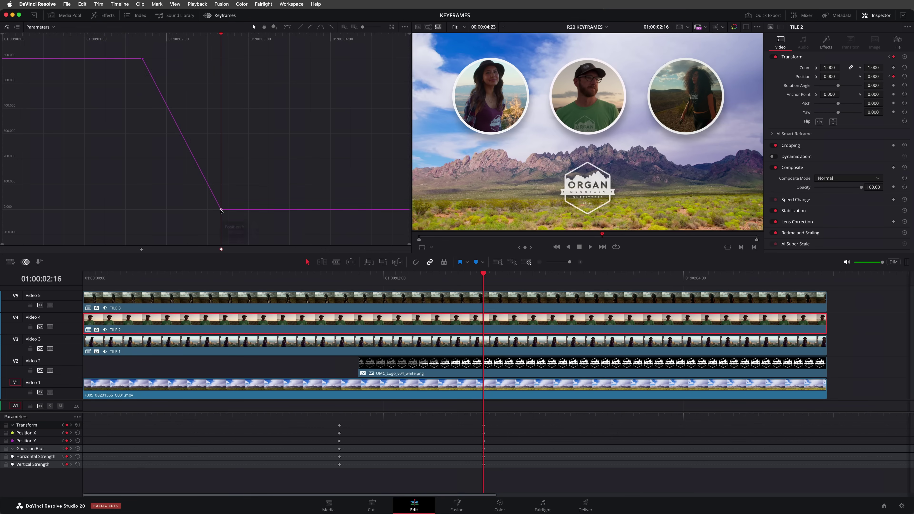
pyautogui.moveTo(264, 277); pyautogui.dragTo(75, 282)
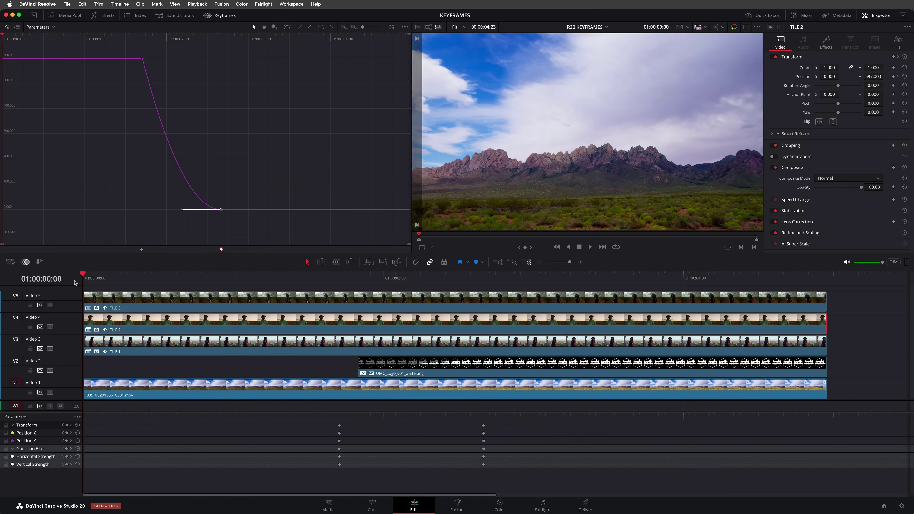
pyautogui.press('space')
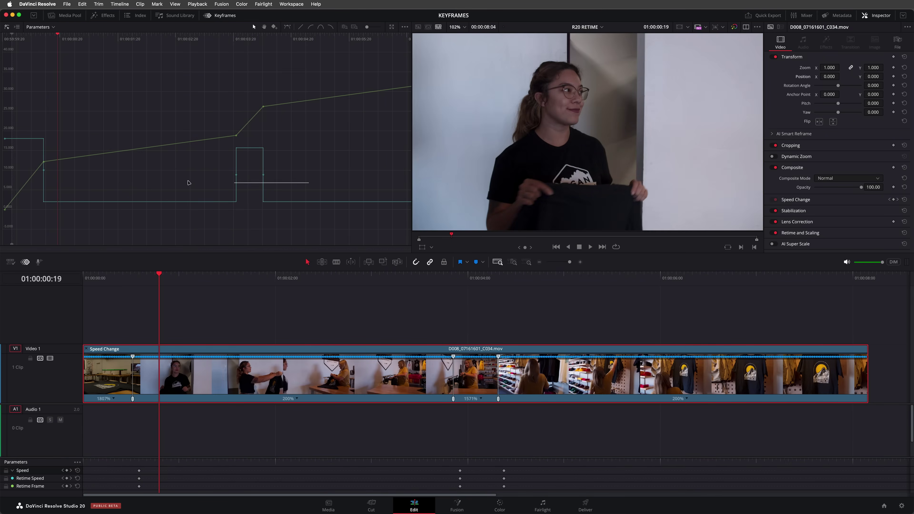
# Ease all Retime Speed keyframes, widen the first ramp's Bezier handle, and replay the clip
pyautogui.moveTo(188, 183); pyautogui.dragTo(36, 167)
pyautogui.click(311, 28)
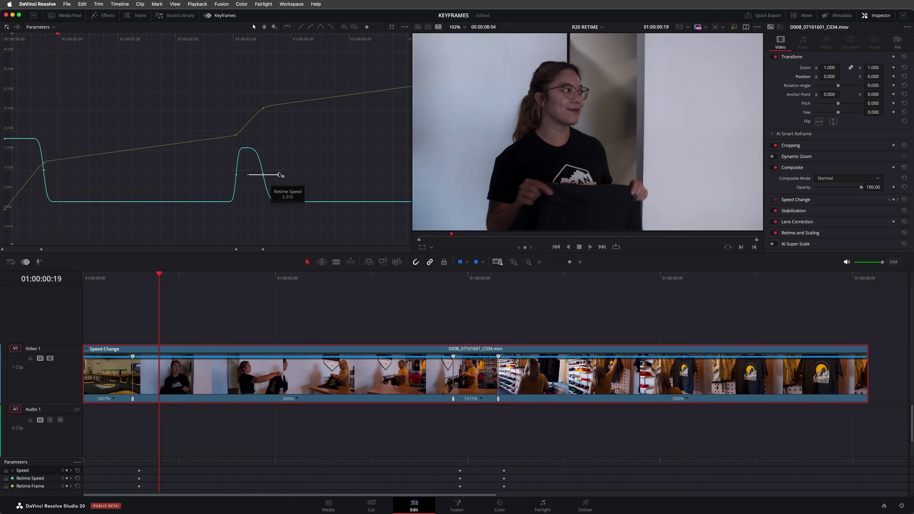
pyautogui.moveTo(43, 169)
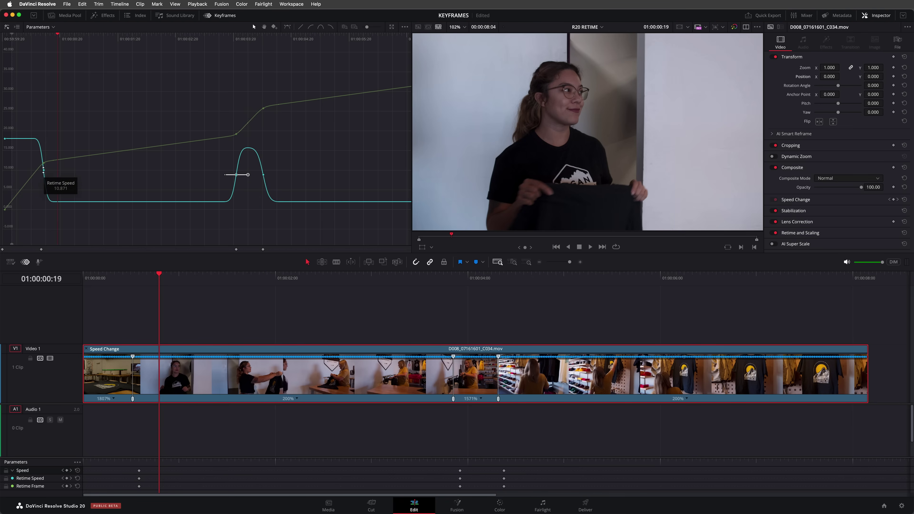
pyautogui.moveTo(52, 171); pyautogui.dragTo(68, 171)
pyautogui.press('Home')
pyautogui.press('space')
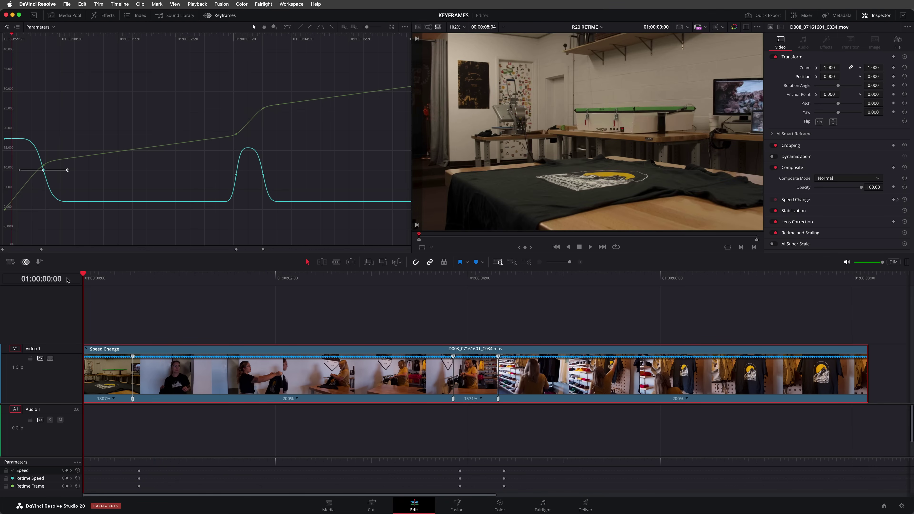